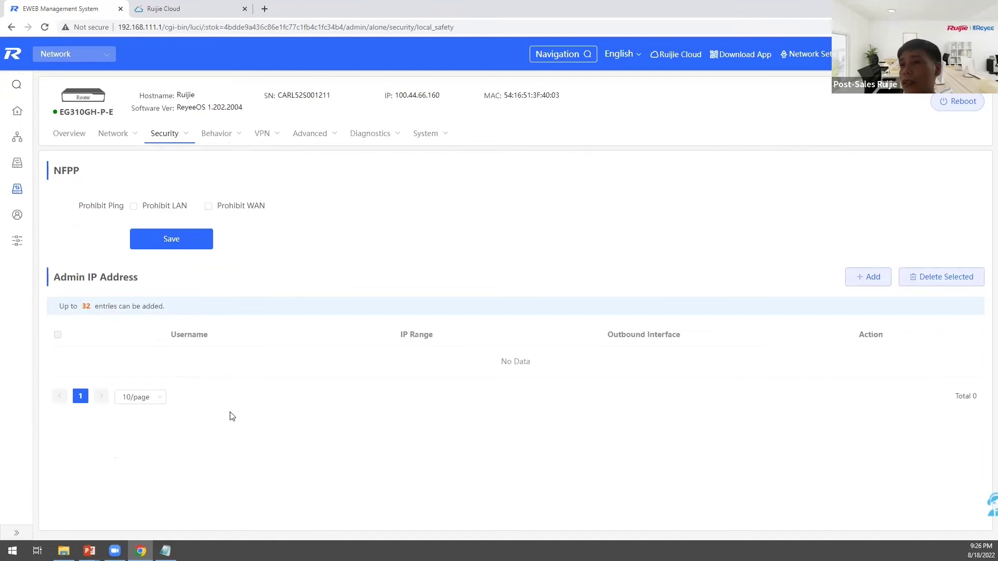
drag(88, 171, 53, 171)
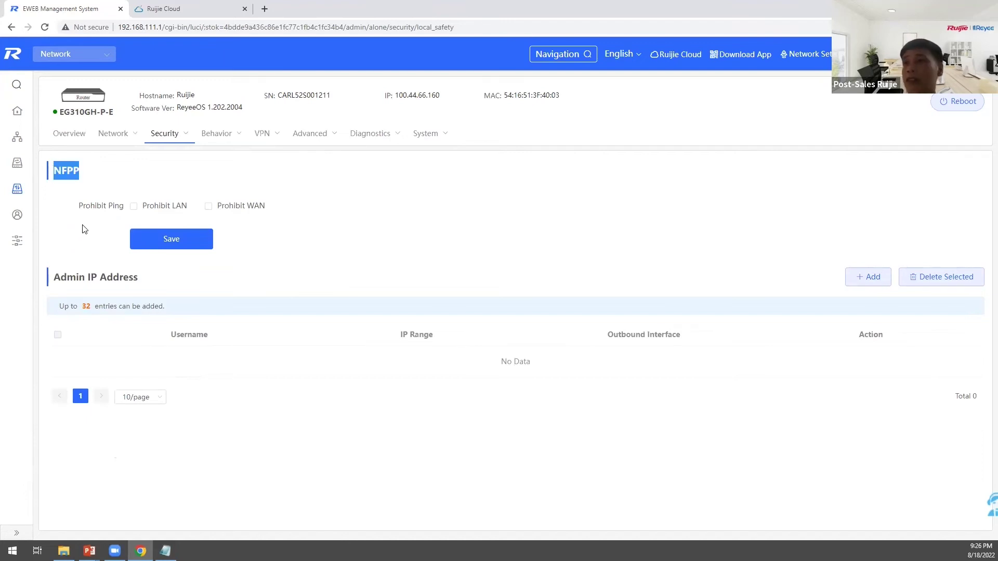
click(281, 171)
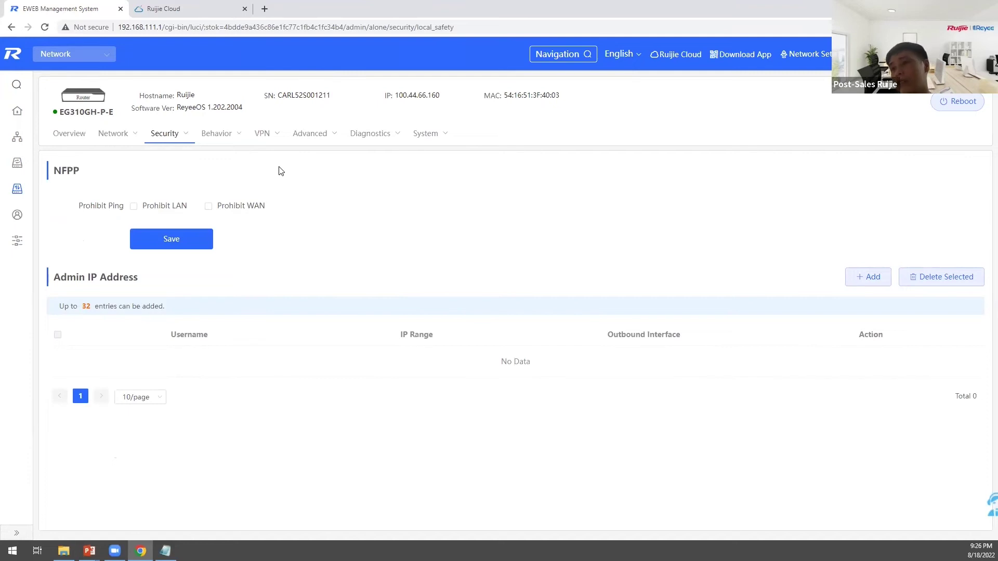
click(172, 143)
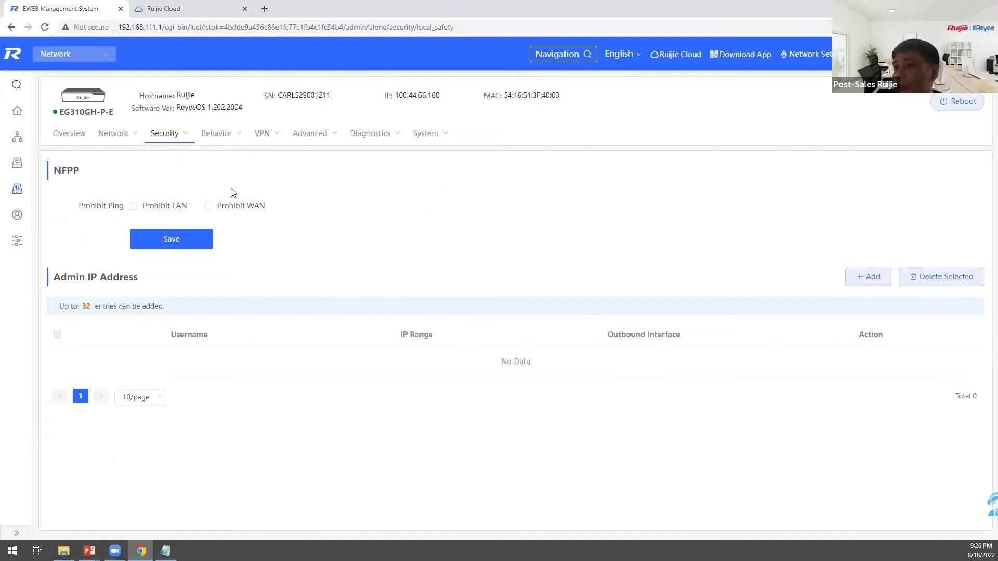
mouse_move(175, 139)
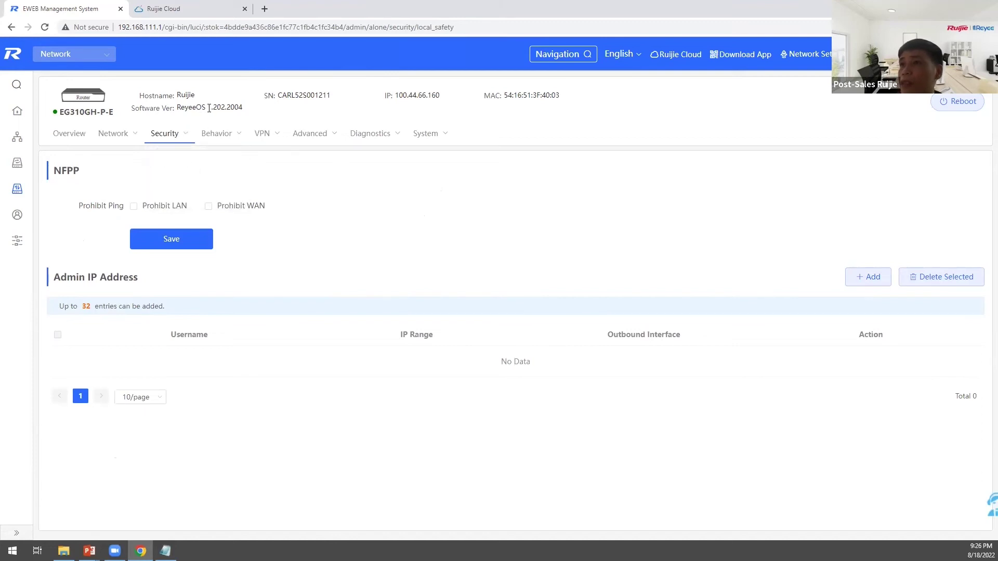
drag(213, 108, 178, 108)
click(251, 110)
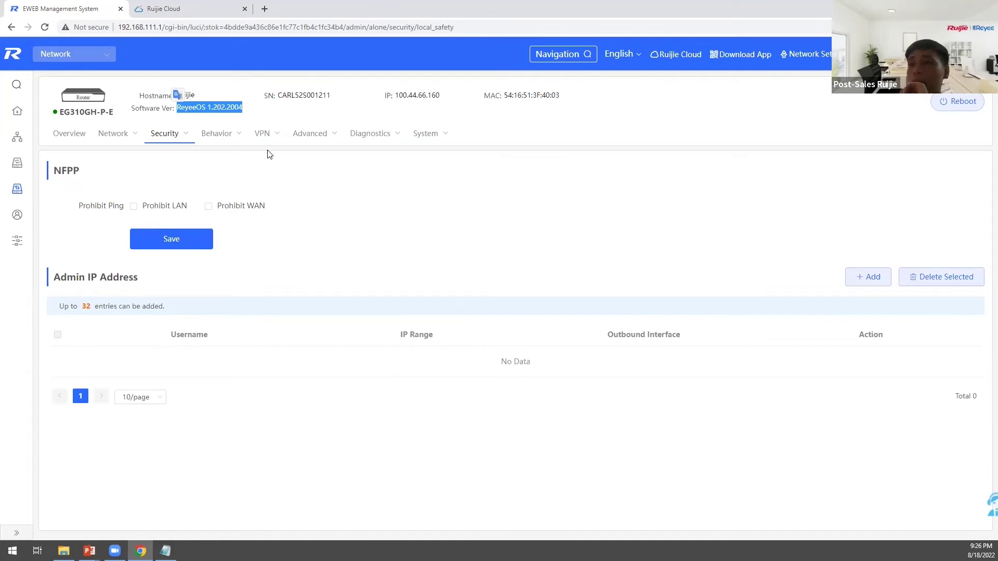
click(264, 107)
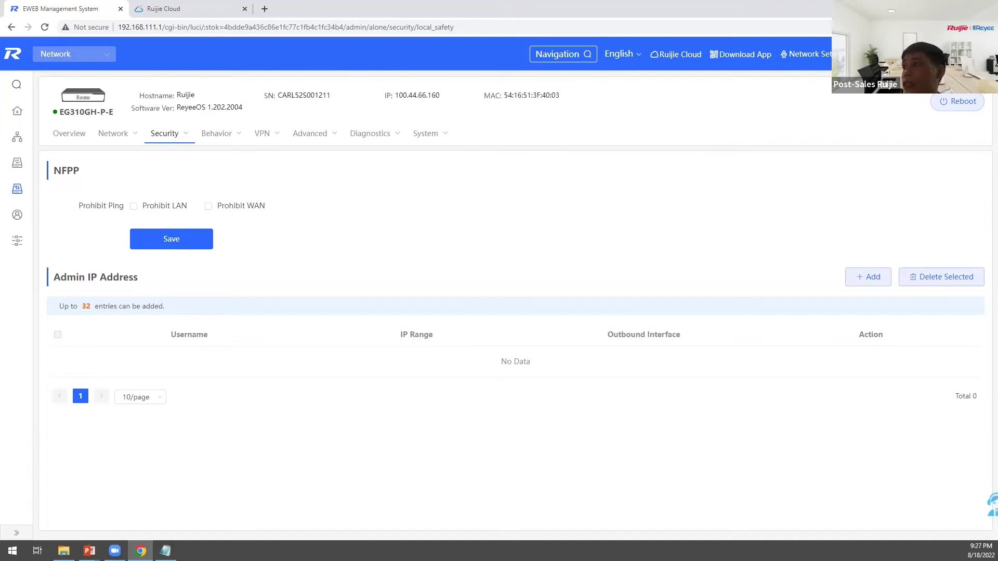
key(alt+Tab)
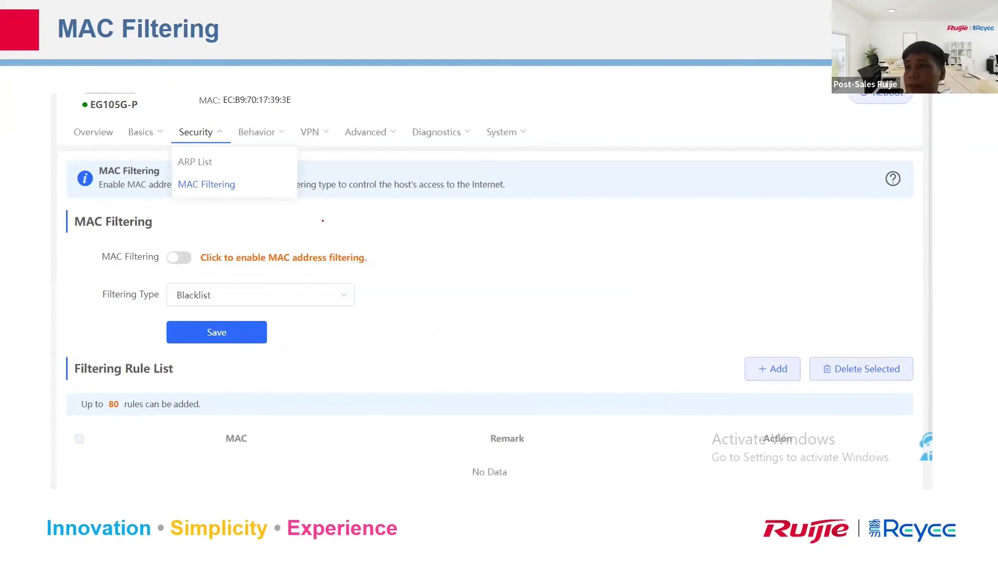
key(Right)
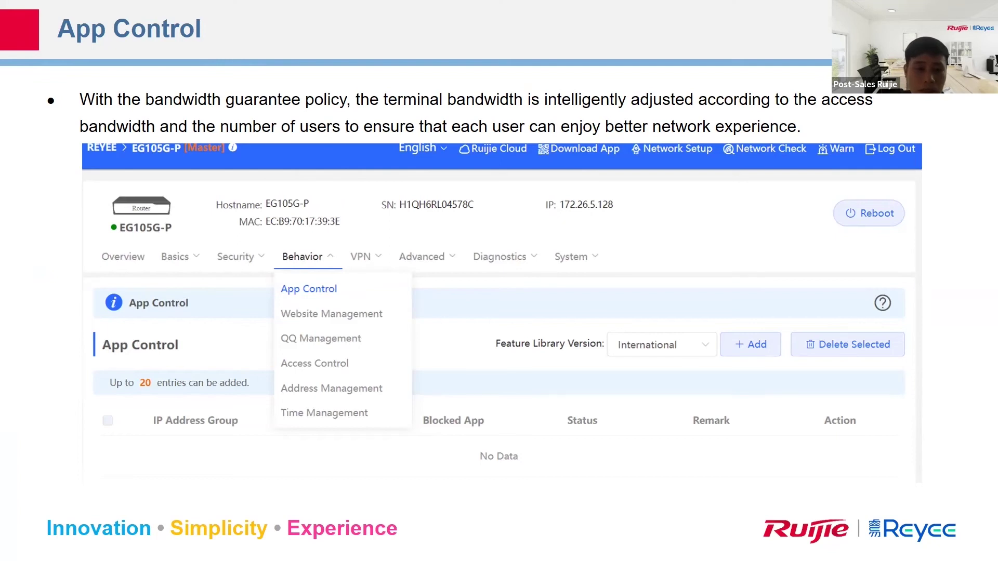
key(alt+Tab)
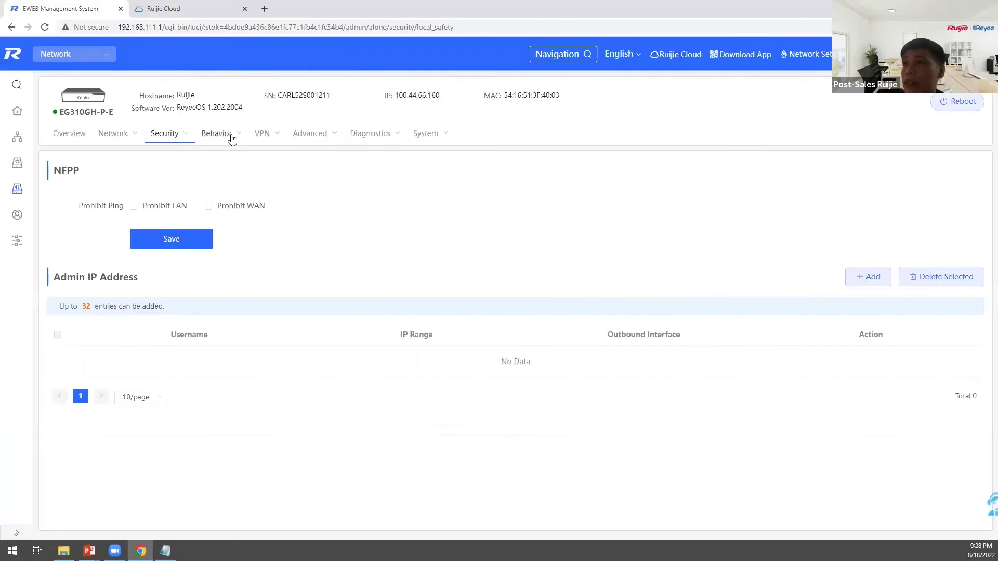
Open the App Control page and mark the 50- and 20-entry limits on the slide.
click(232, 162)
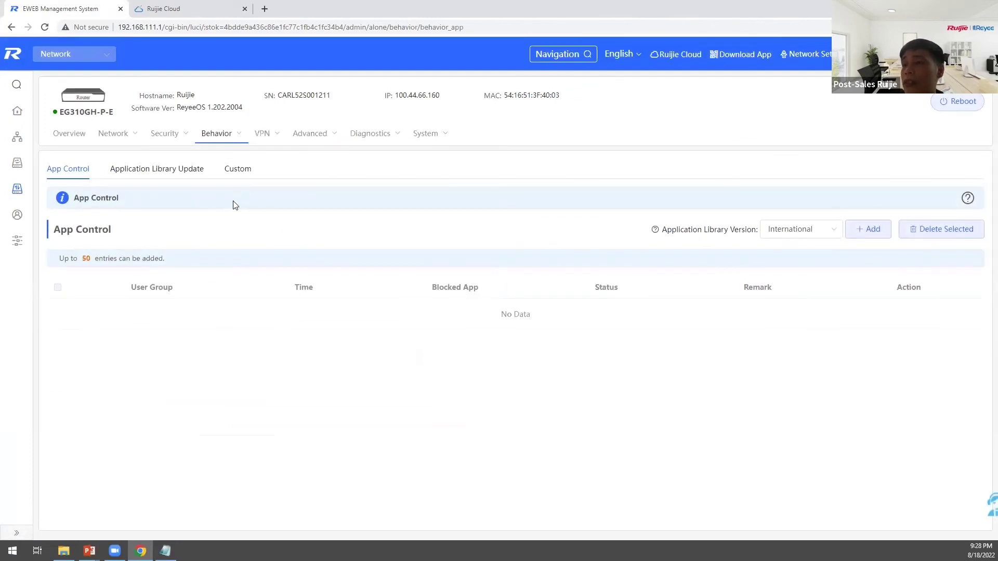
drag(61, 258, 89, 258)
click(88, 249)
mouse_move(89, 551)
click(166, 508)
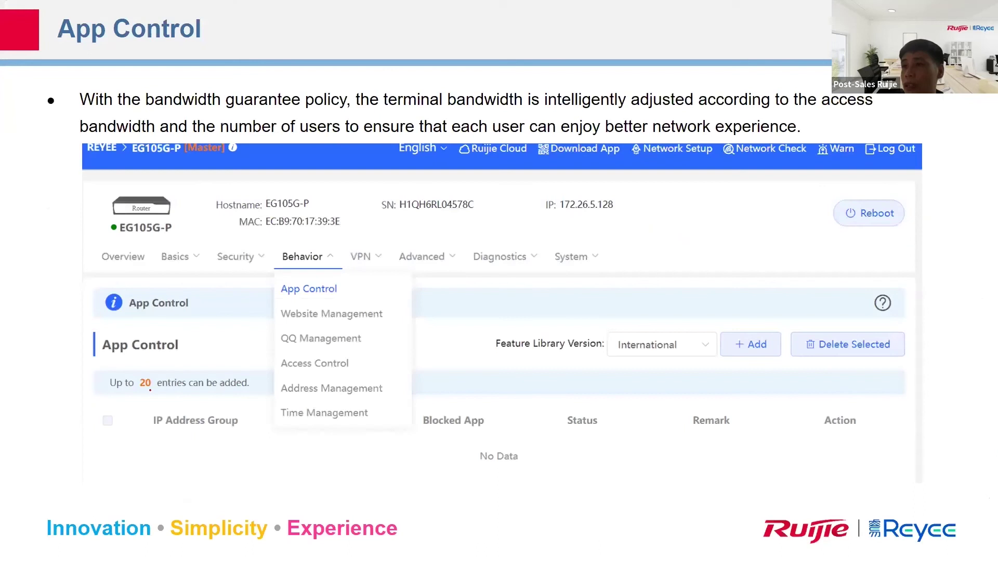
mouse_move(125, 395)
mouse_down()
mouse_move(176, 385)
mouse_move(105, 384)
mouse_up()
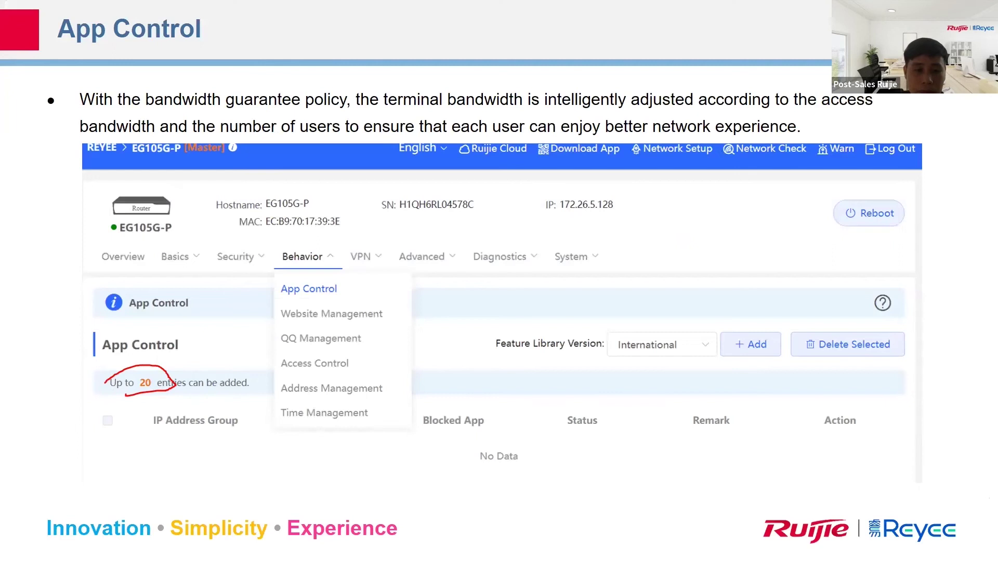
Back on the router, reload App Control and open the Add App dialog.
key(alt+Tab)
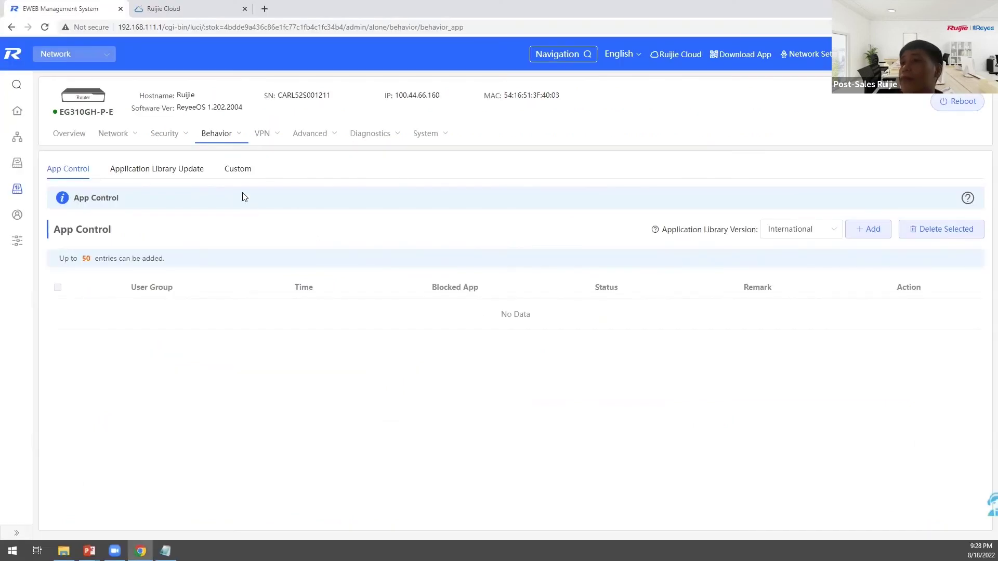
click(224, 159)
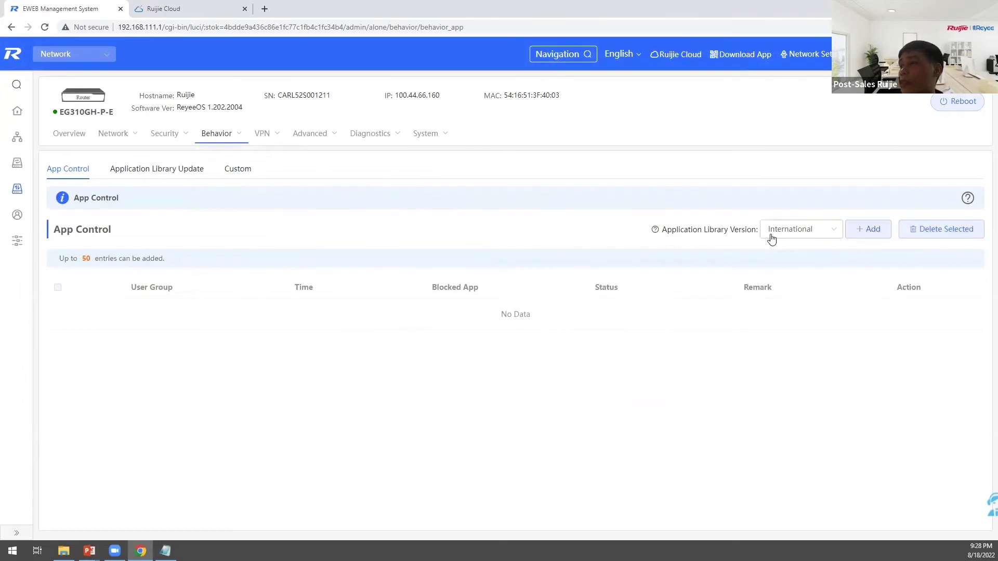
click(867, 234)
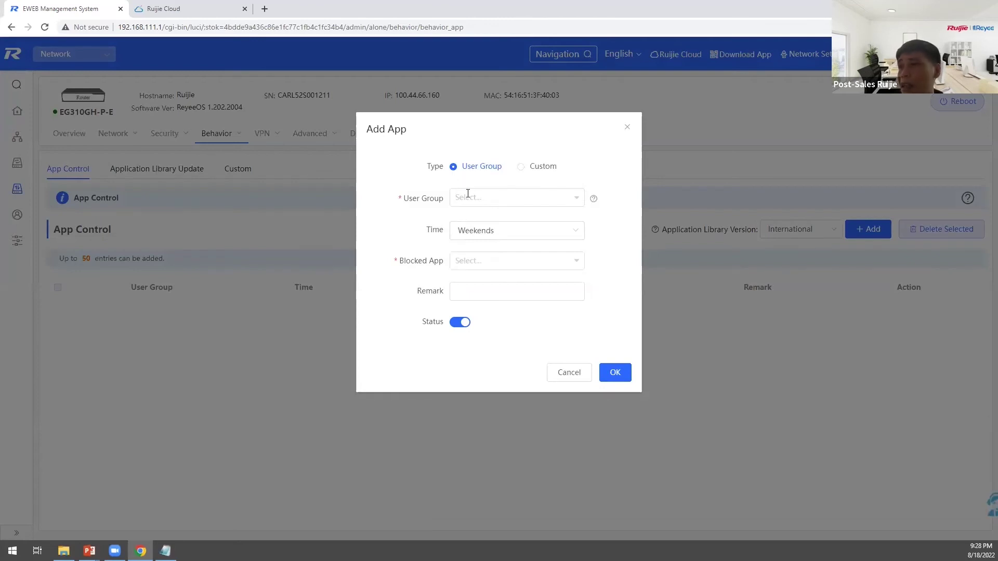
Pick the All Addresses user group as the rule's target.
click(486, 196)
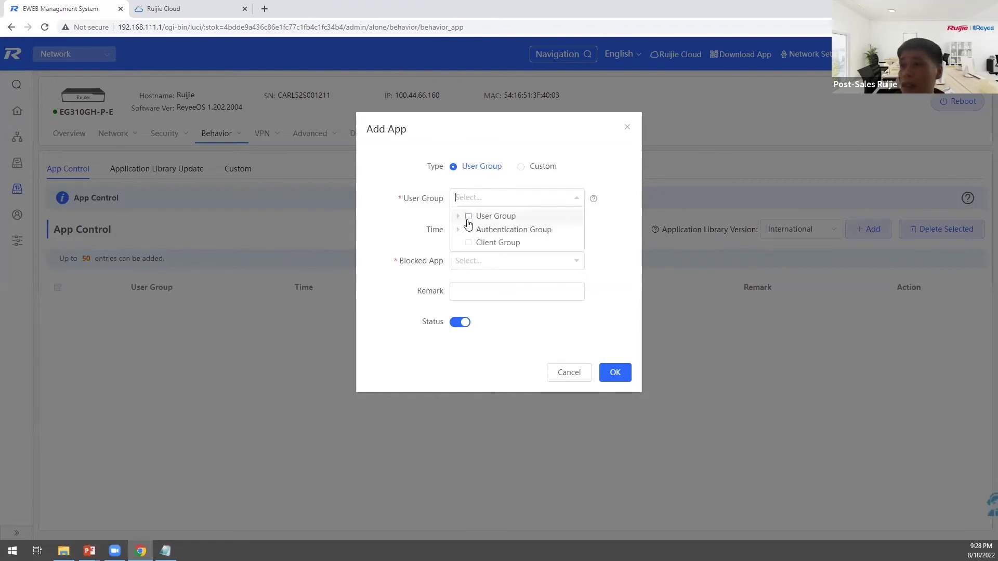
click(458, 216)
click(469, 229)
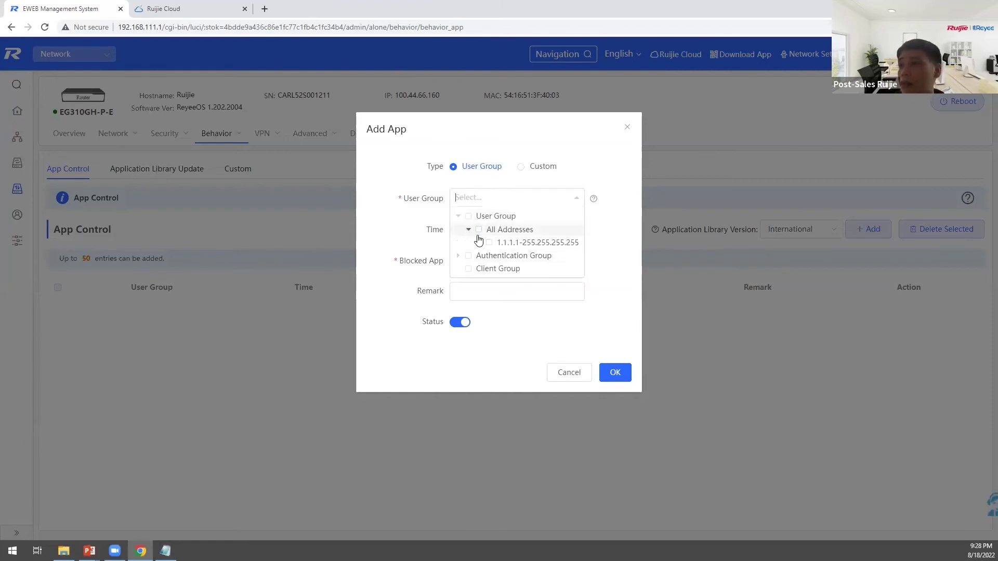
click(489, 243)
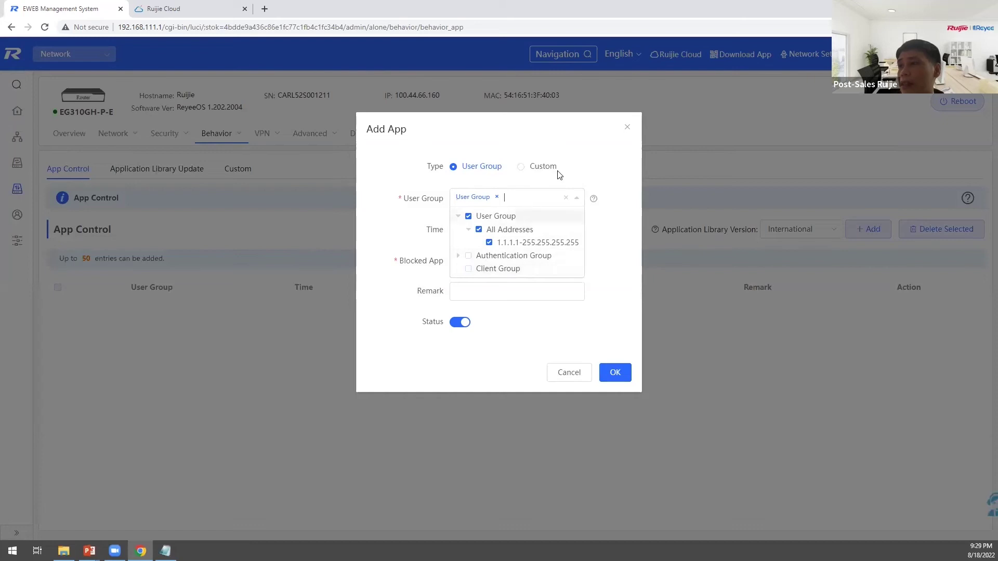
Switch Type to Custom and enter the IP range 192.168.200.2-192.168.200.254.
click(522, 168)
click(500, 199)
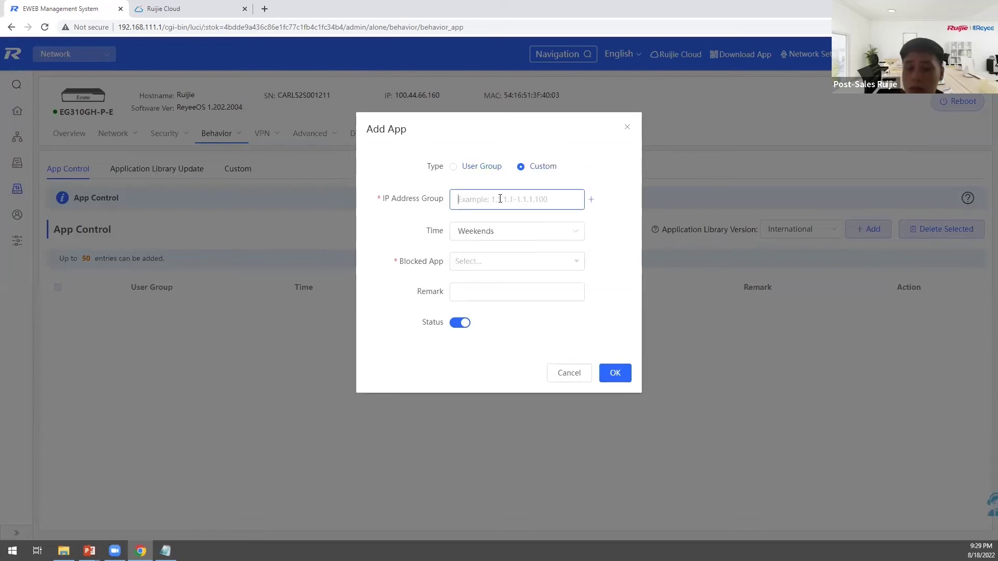
text(19)
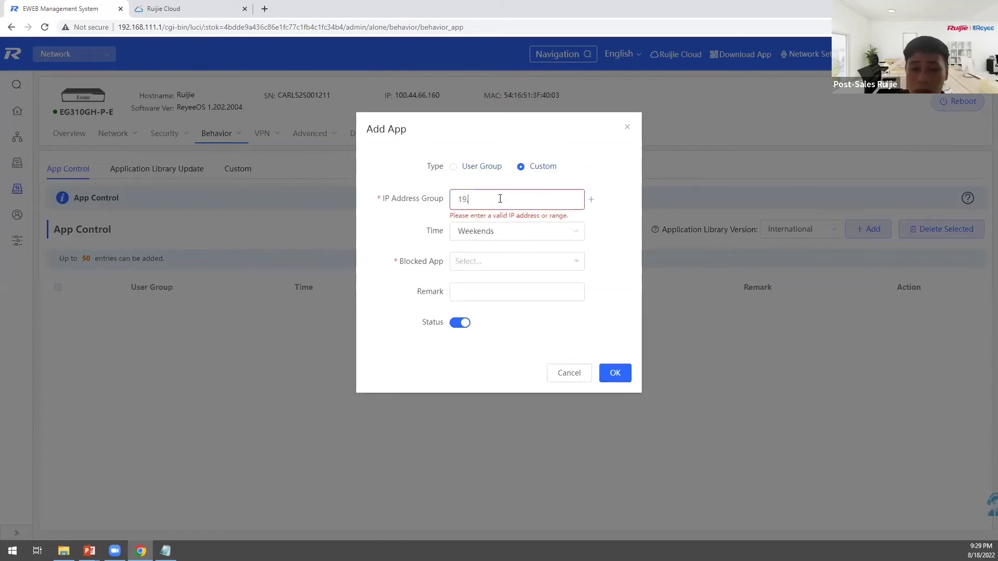
text(2)
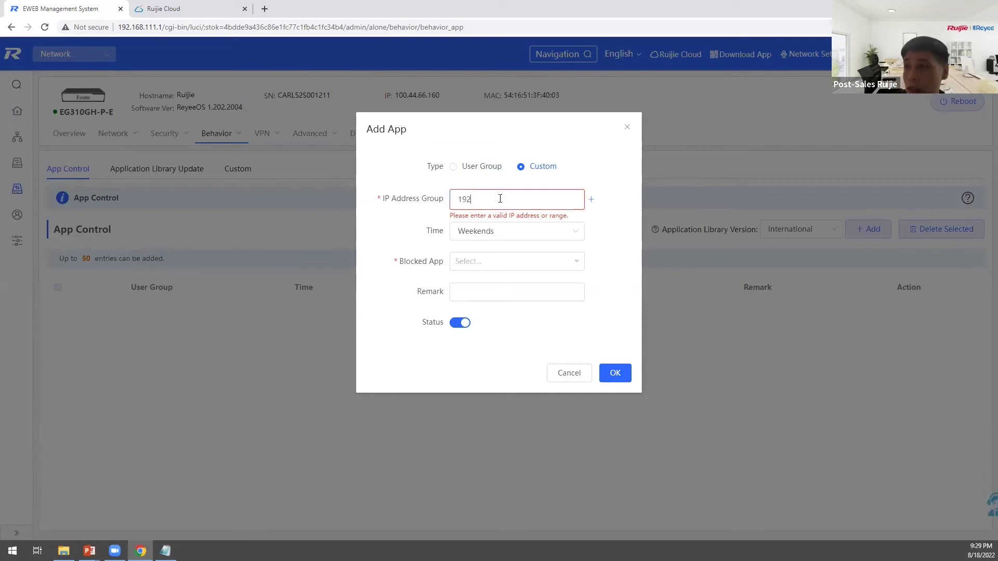
text(.168.)
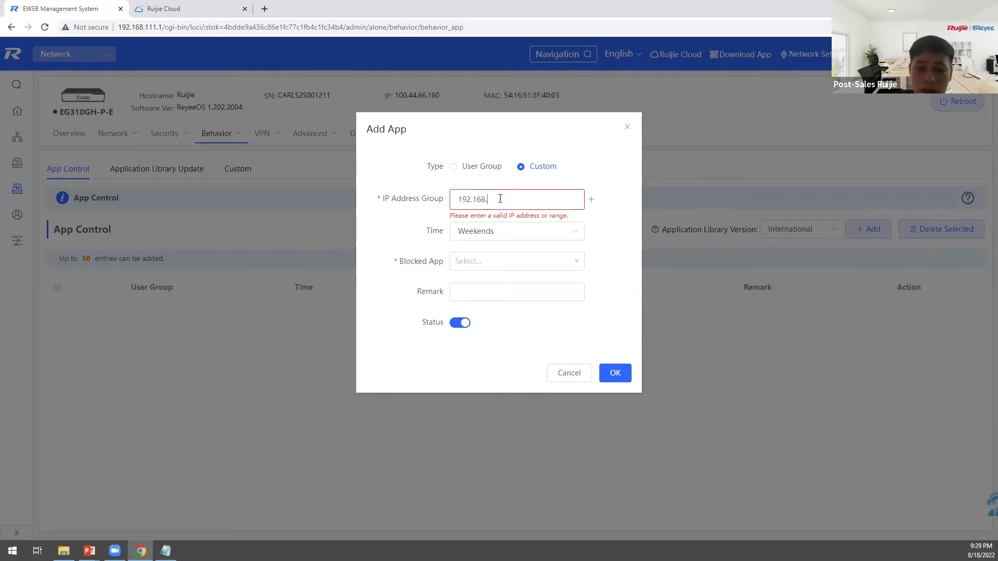
text(200)
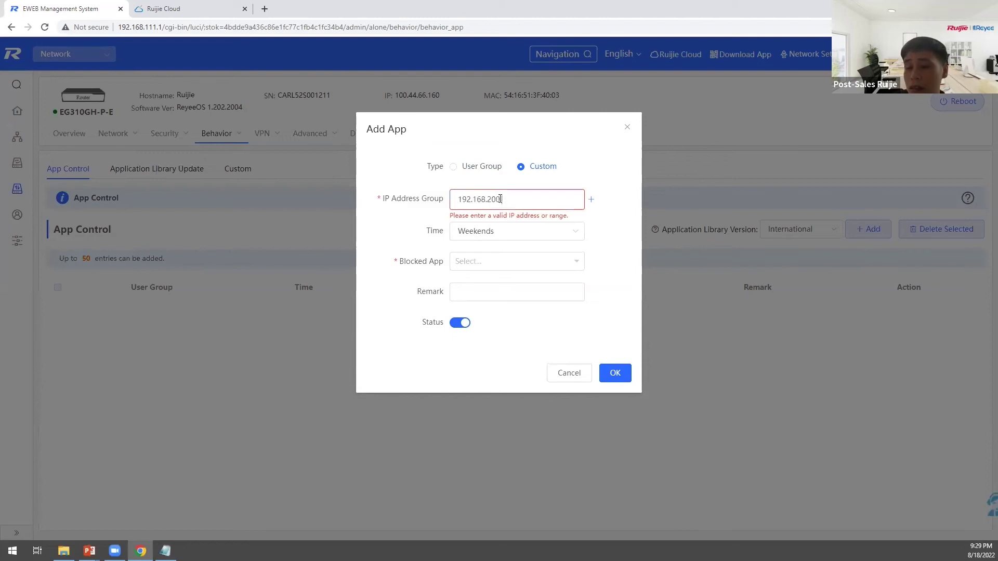
text(.2-192.)
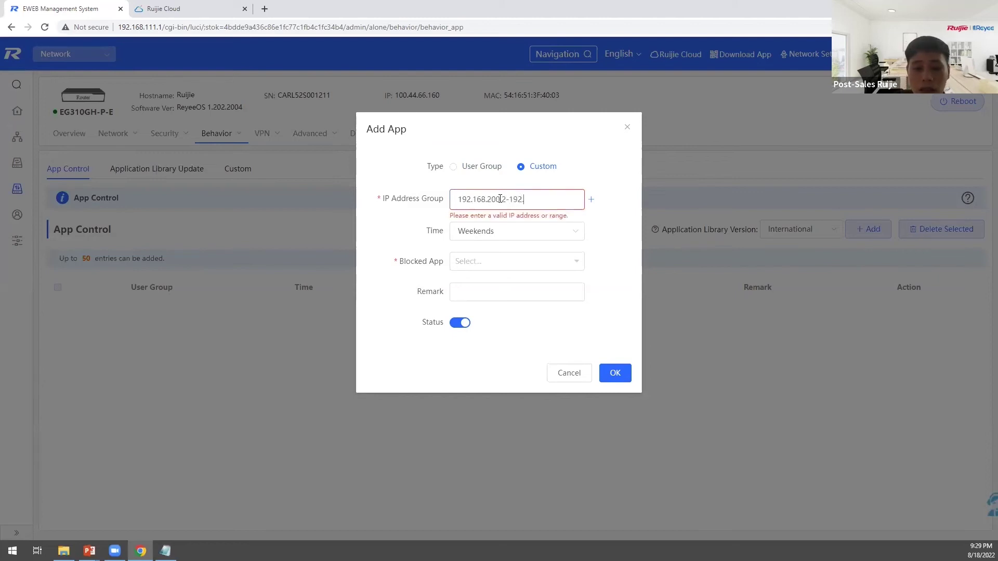
text(168.200.2)
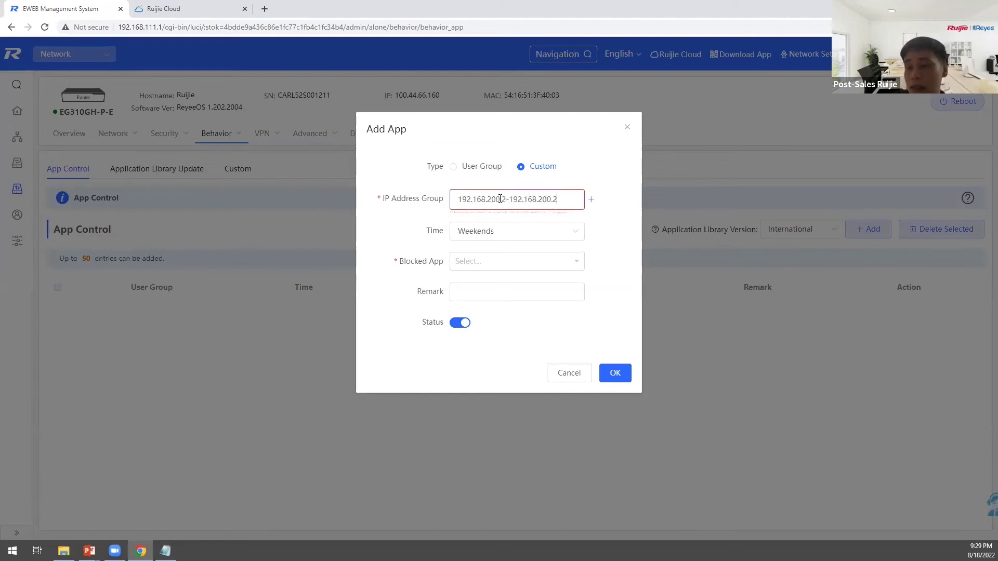
text(54)
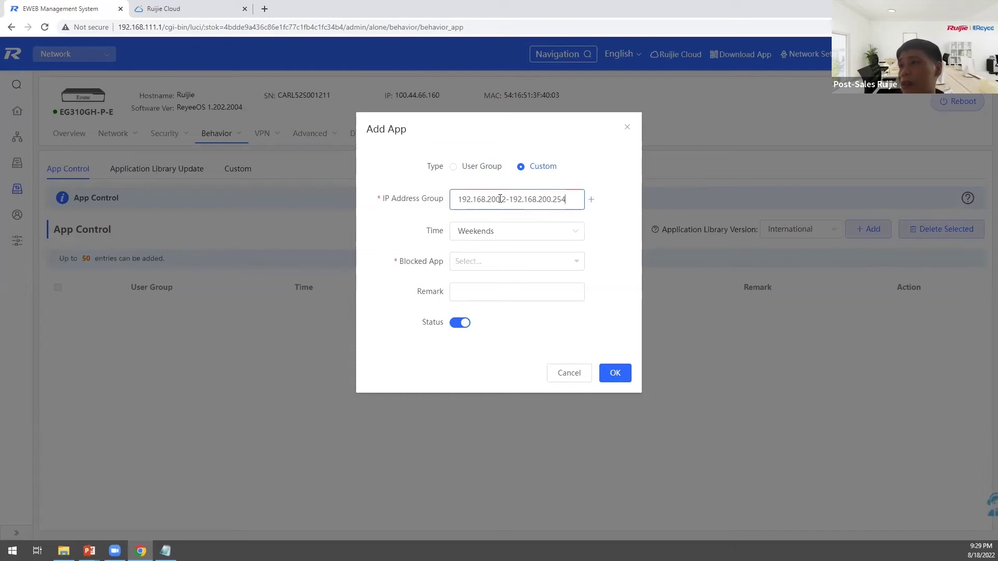
drag(568, 201, 445, 206)
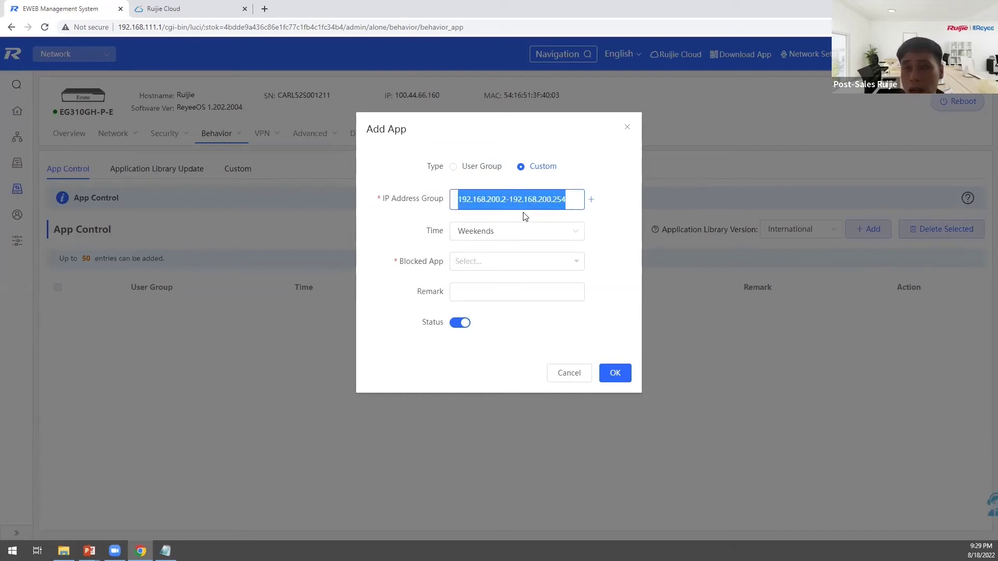
click(611, 226)
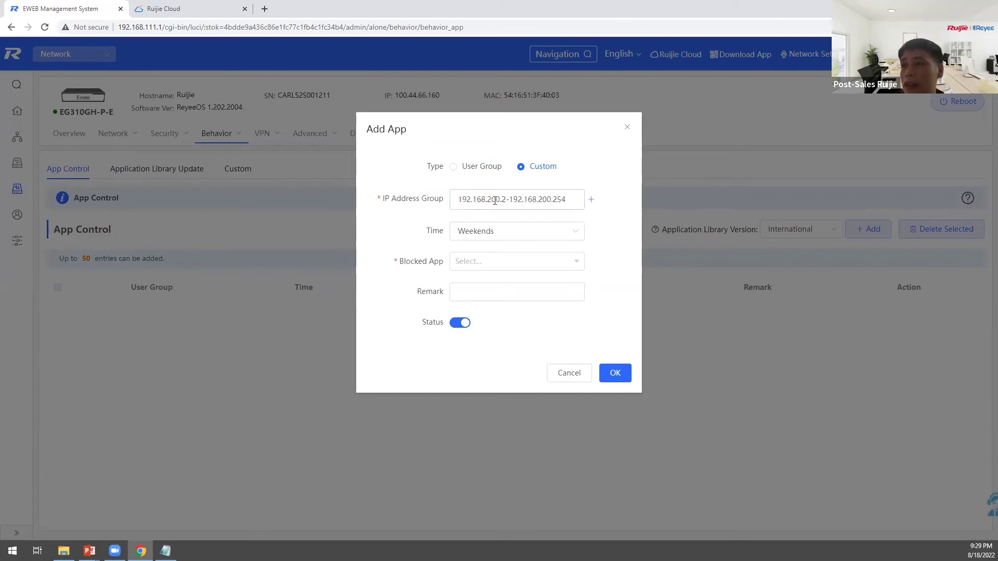
Keep Weekends as the schedule, switch Type back to User Group, and cancel the rule.
click(501, 237)
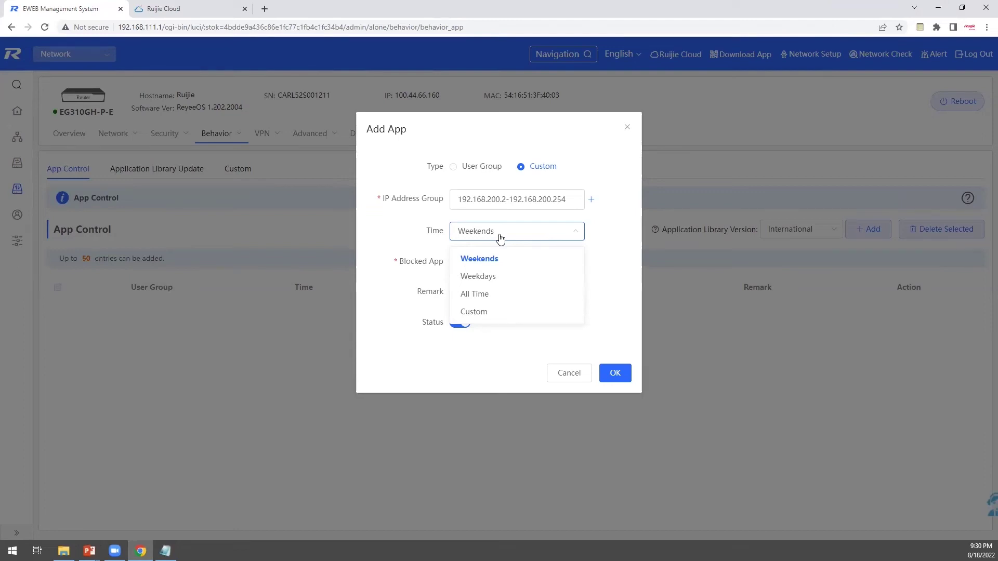
click(606, 225)
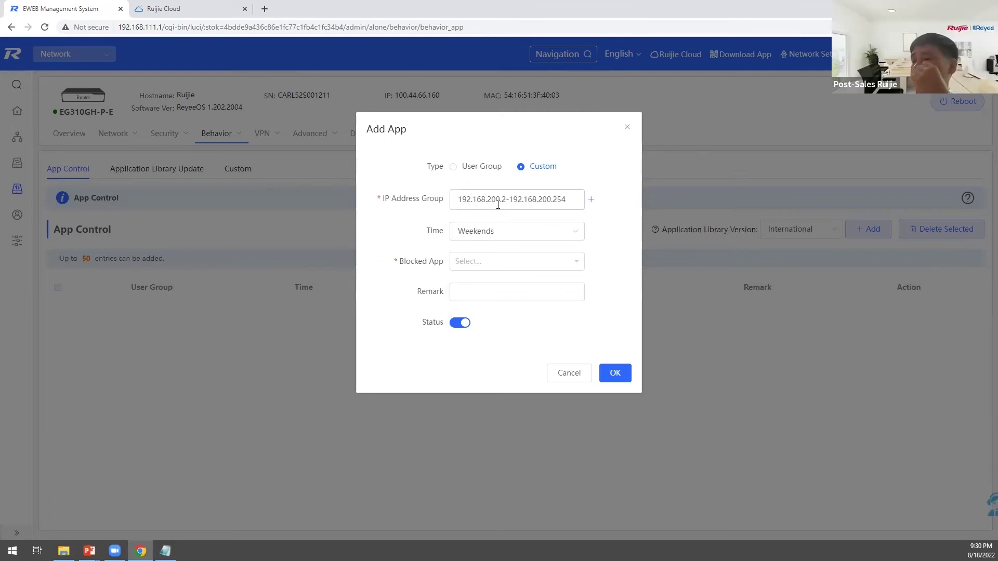
click(454, 166)
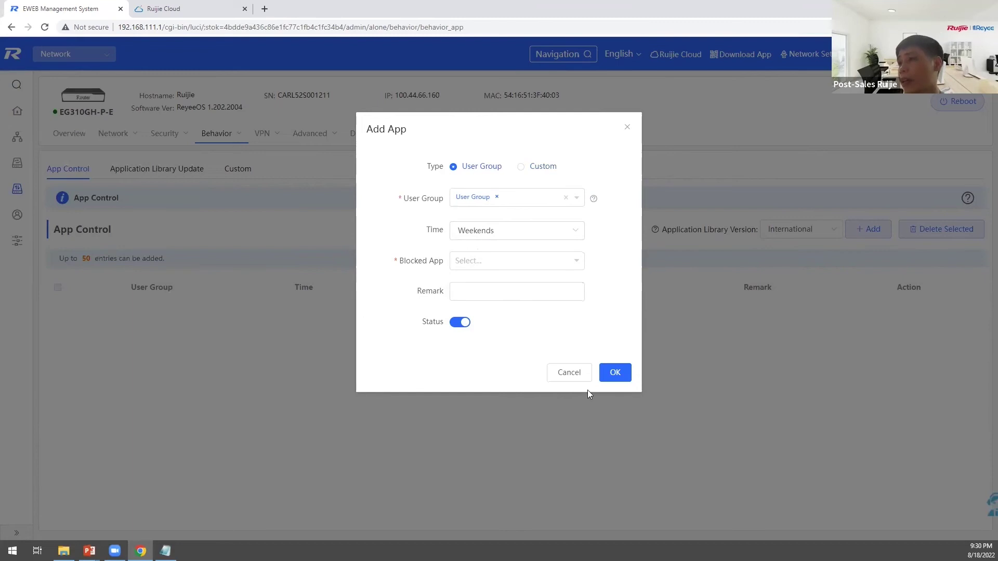
click(569, 373)
Open Clients Management and User Management, then try adding a user group and cancel it.
mouse_move(216, 133)
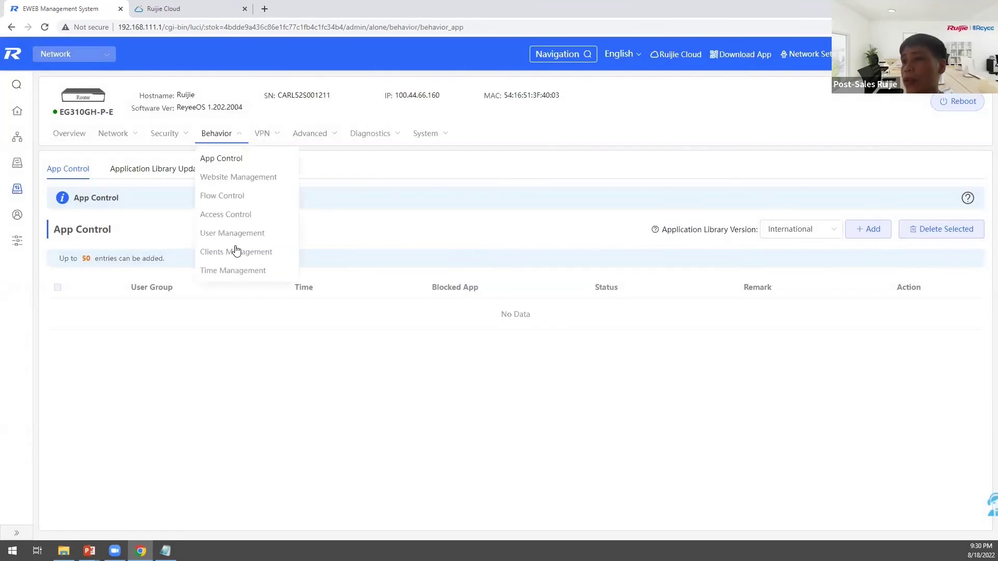
click(230, 256)
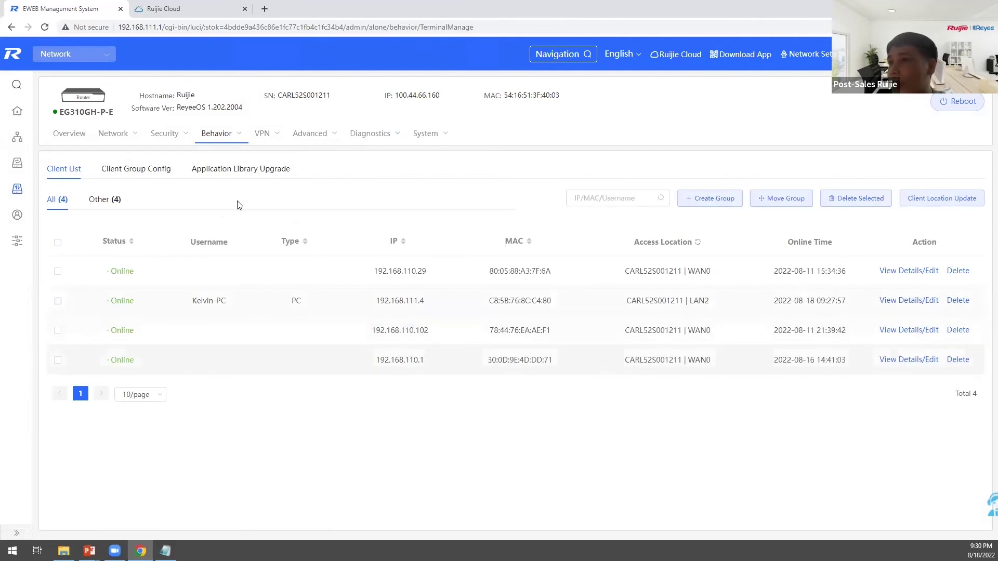
mouse_move(229, 137)
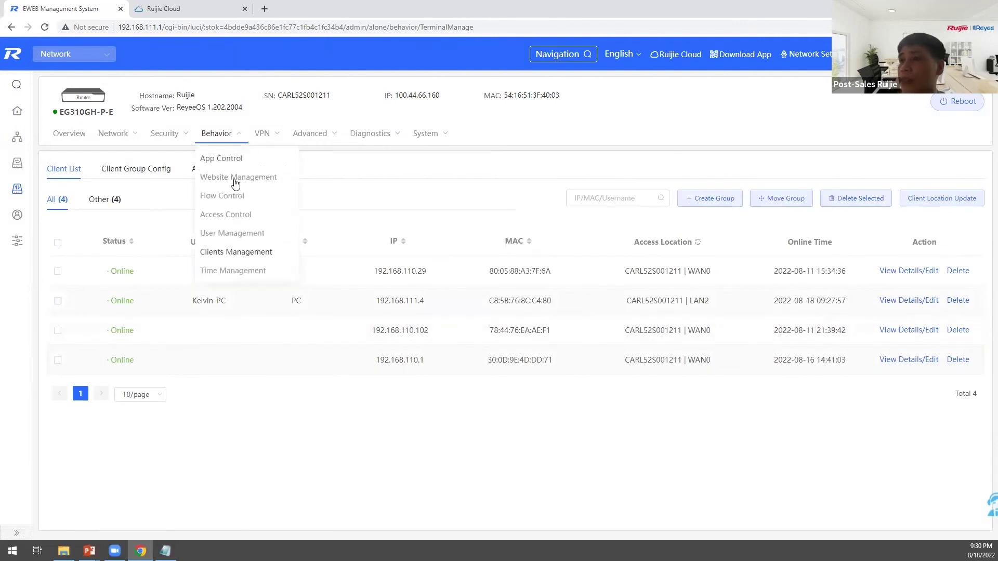
click(227, 235)
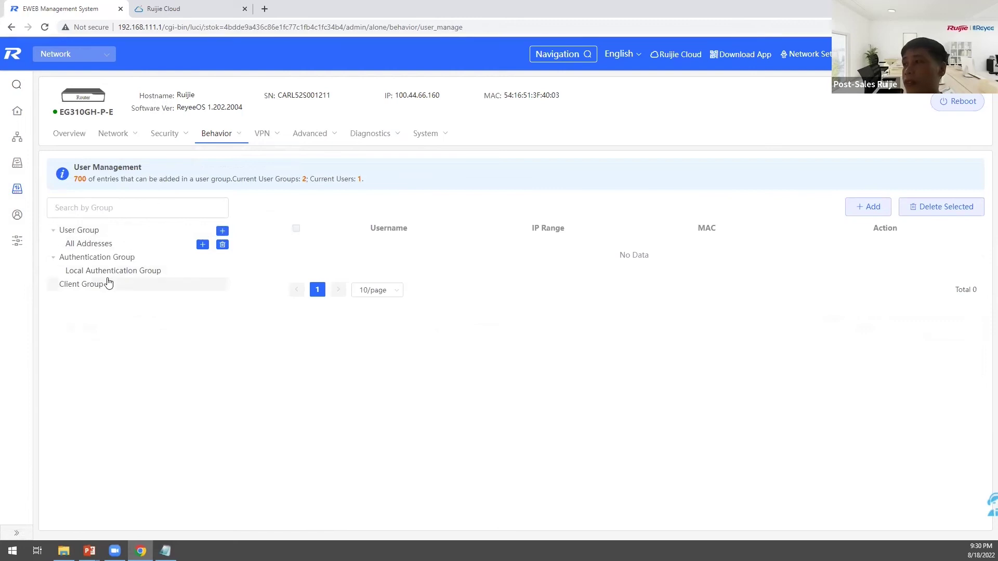
click(857, 206)
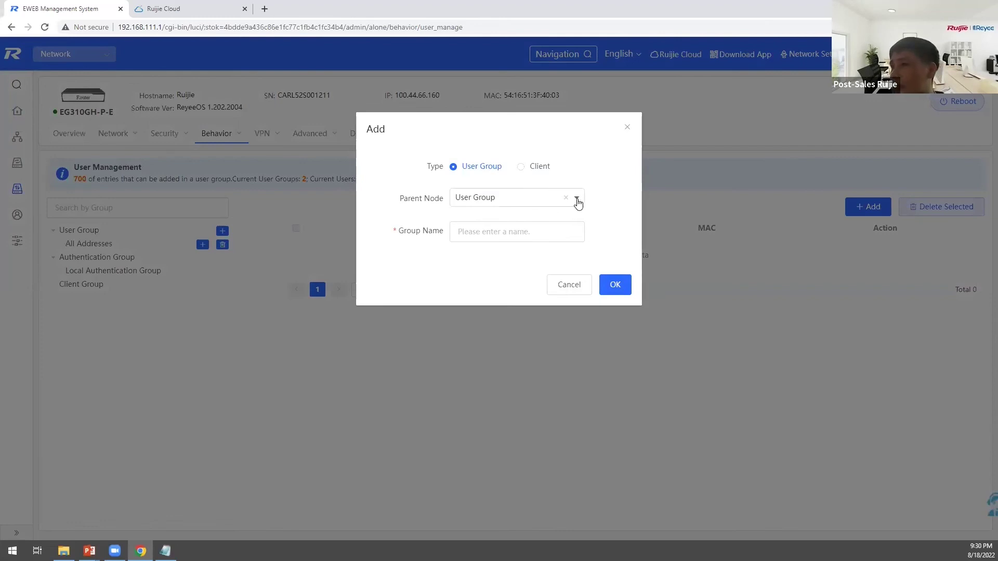
click(579, 203)
click(574, 205)
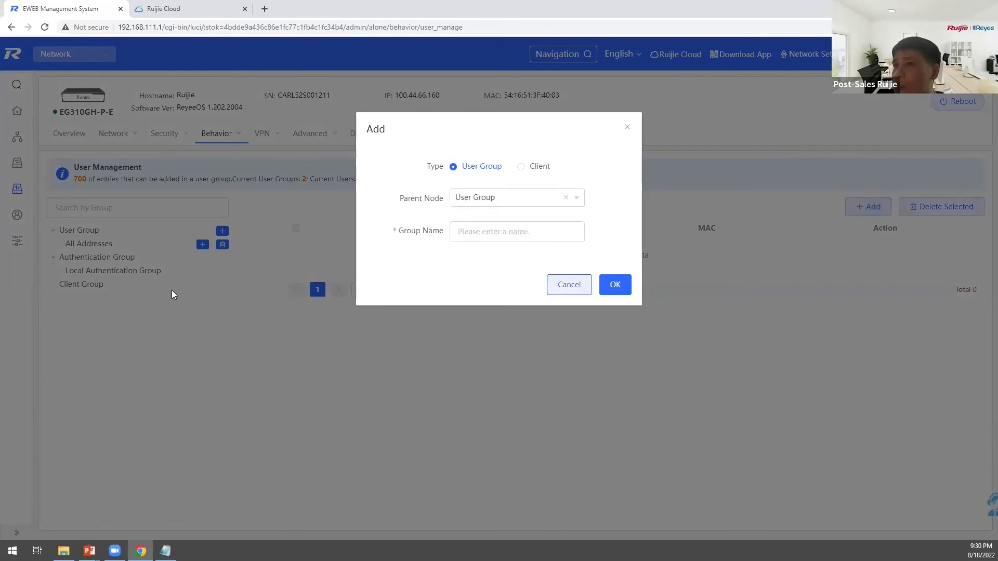
click(174, 295)
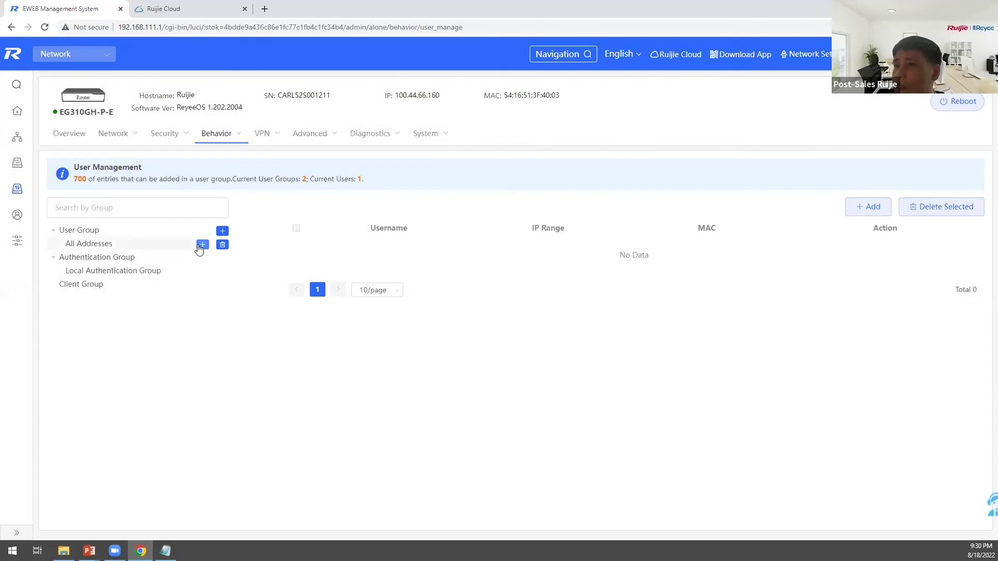
View the All Addresses group's members, start a MAC-based client entry, and discard it.
click(148, 275)
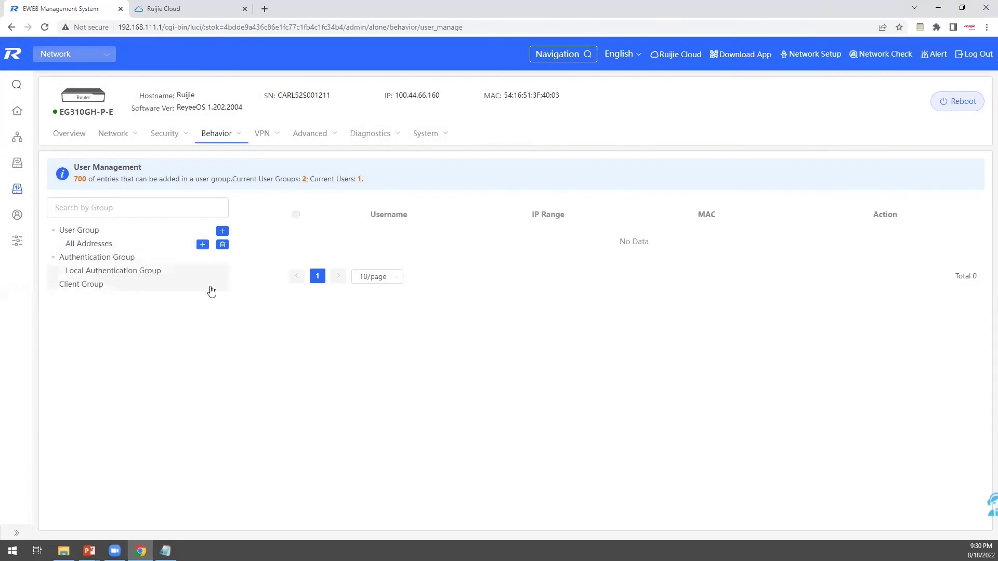
click(196, 246)
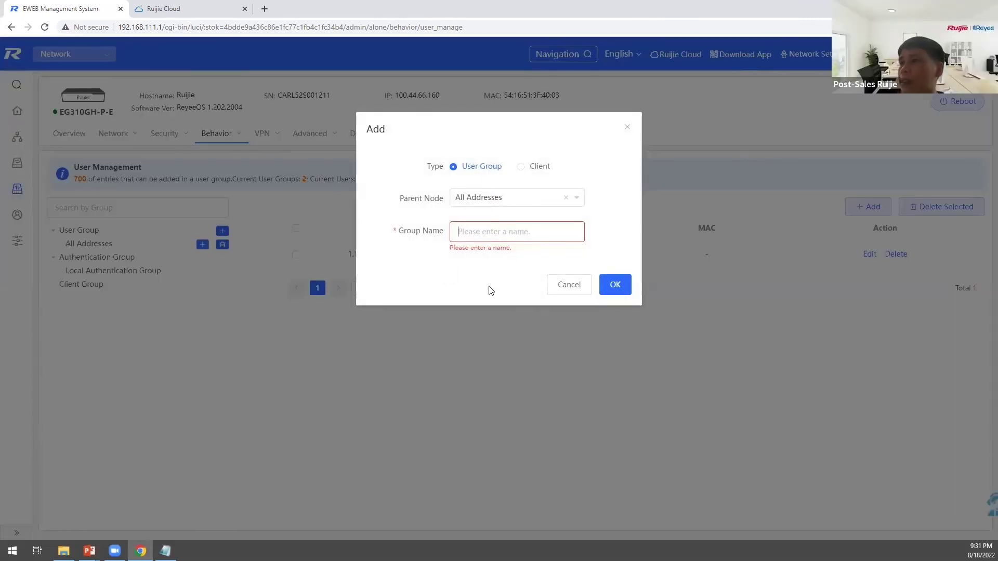
click(521, 167)
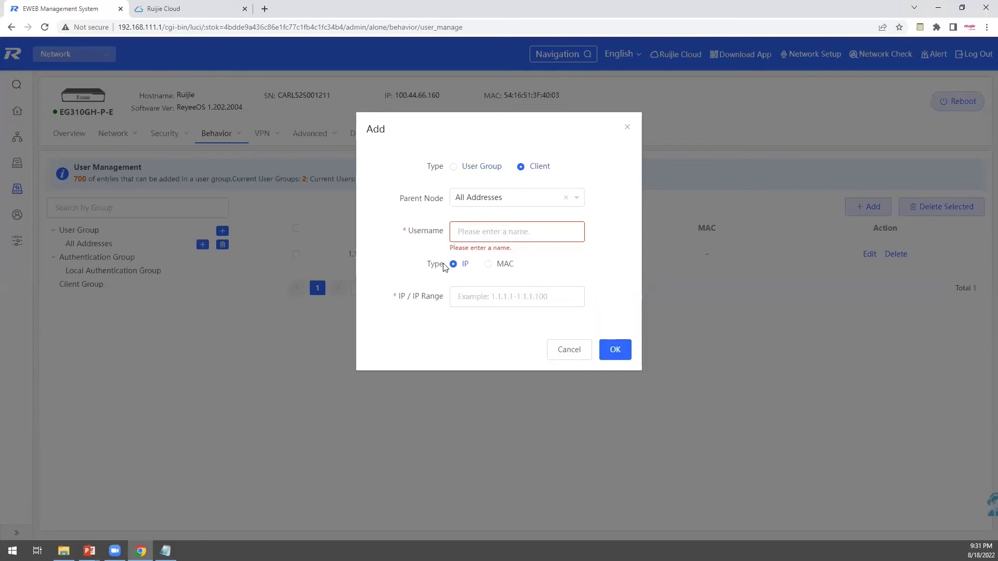
click(490, 265)
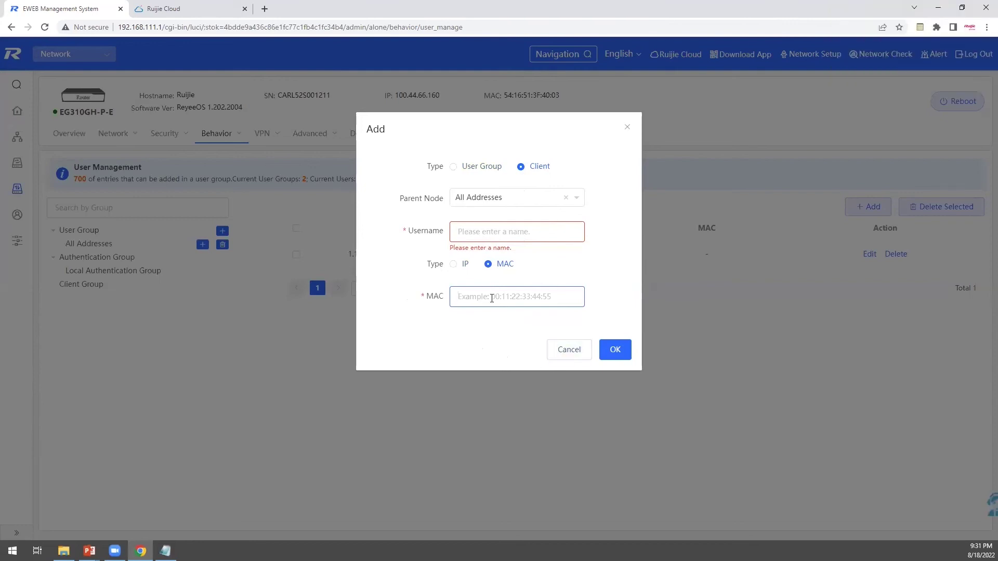
text(1112:)
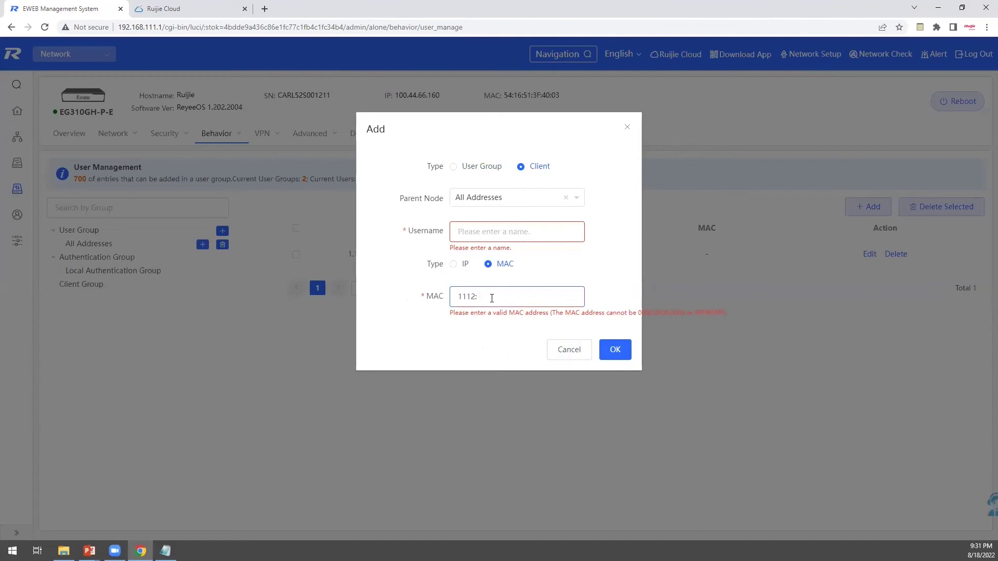
key(Escape)
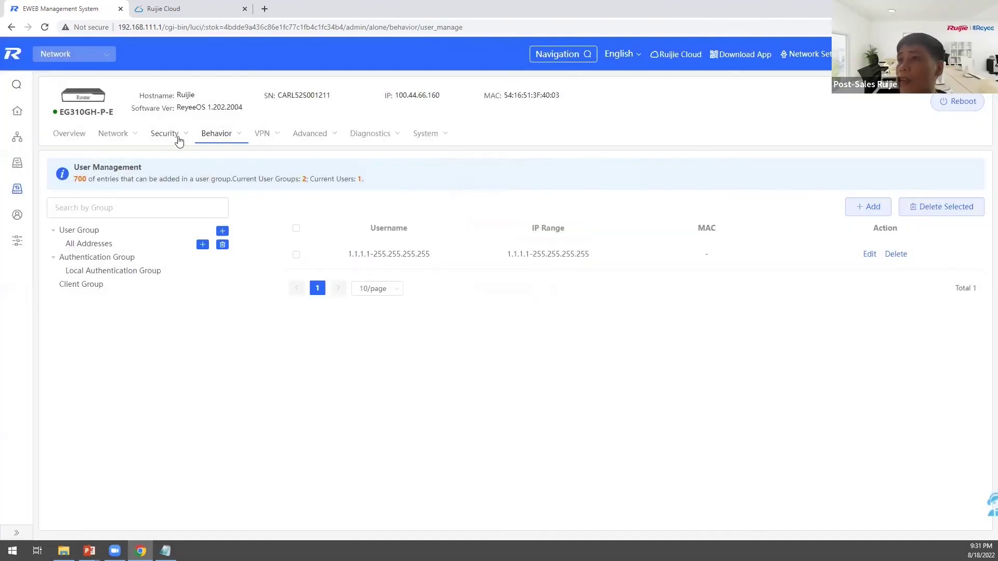
Start a new App Control rule targeting the All Addresses group (1.1.1.1-255.255.255.255).
mouse_move(221, 135)
click(218, 157)
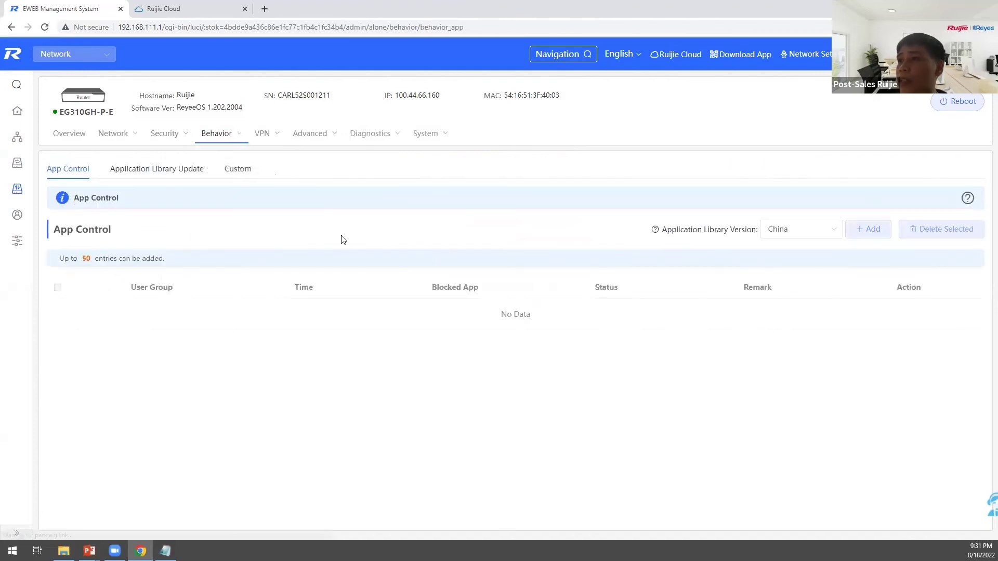
click(866, 230)
click(475, 198)
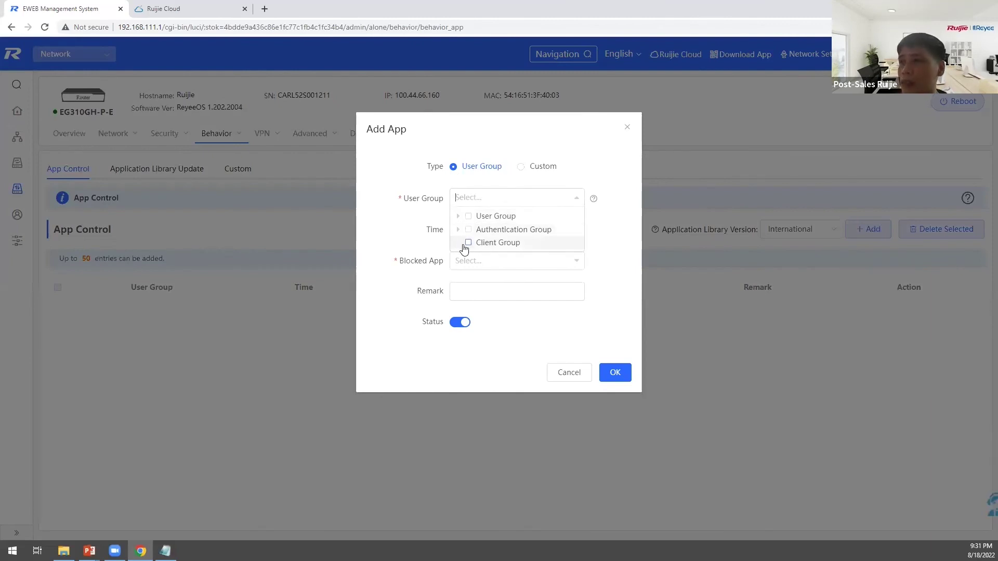
click(458, 216)
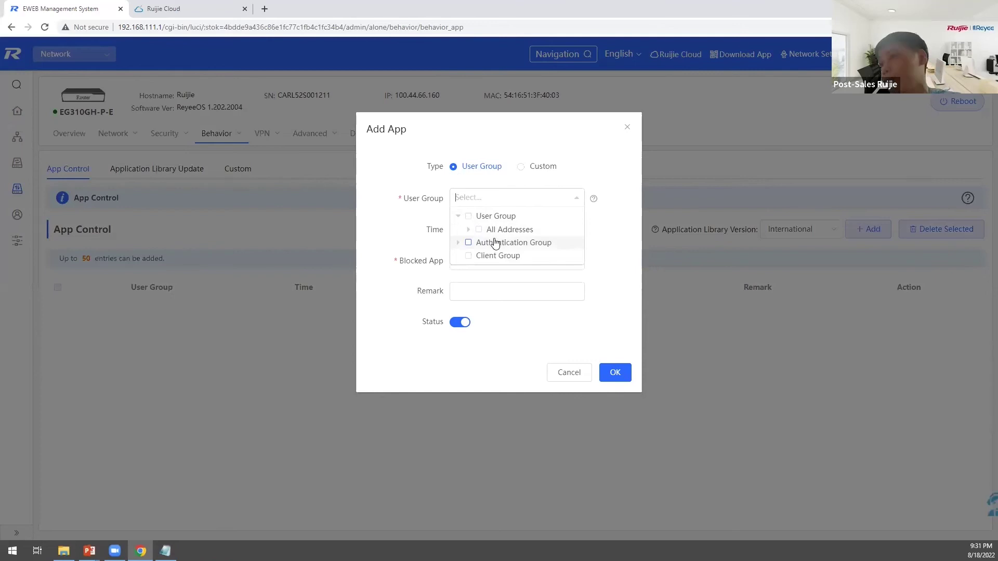
click(468, 229)
click(489, 242)
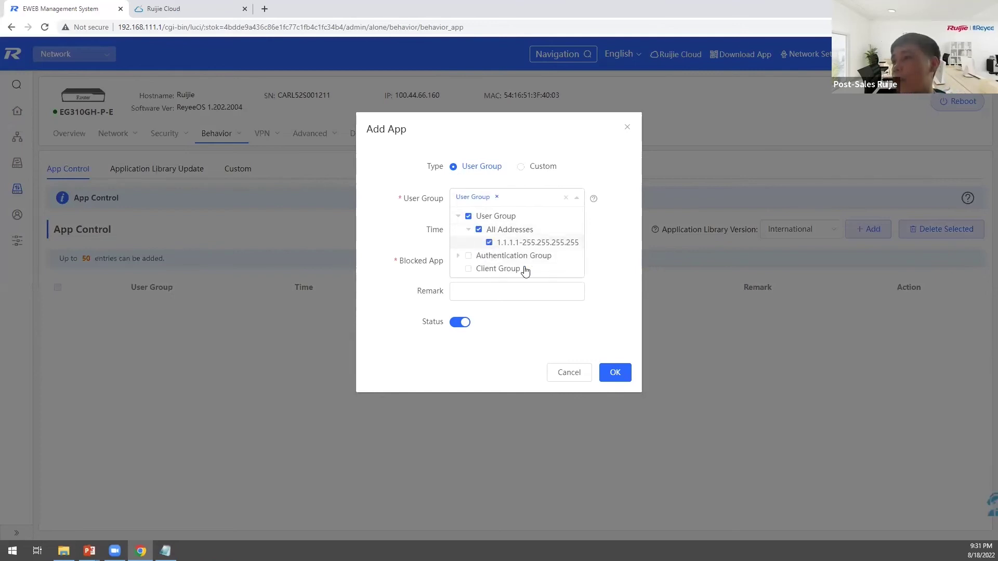
click(609, 266)
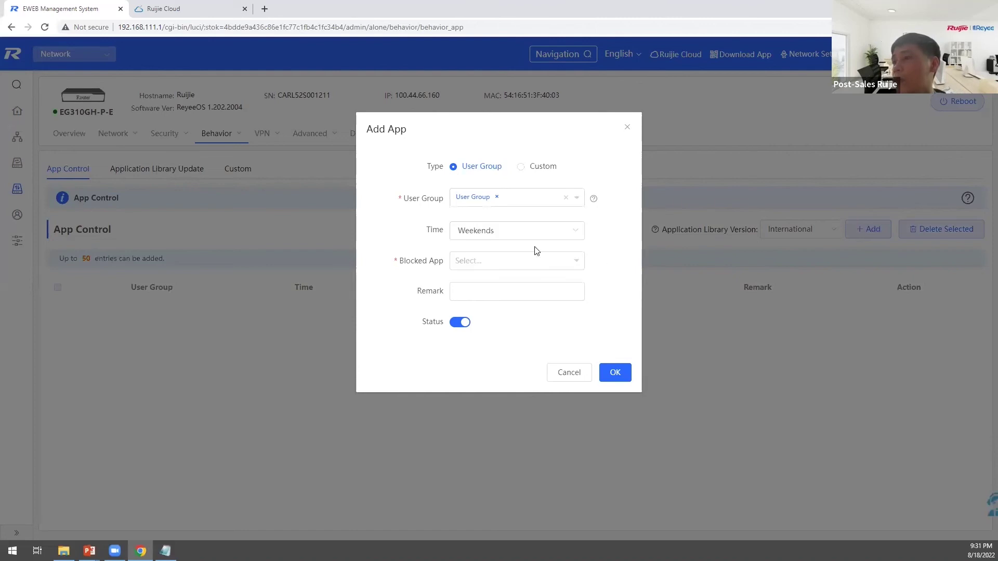
Block GoogleVideo|youtube, Youtube-live, Facebook|Messenger and FacebookLite in the Blocked App list.
click(576, 264)
text(youtb)
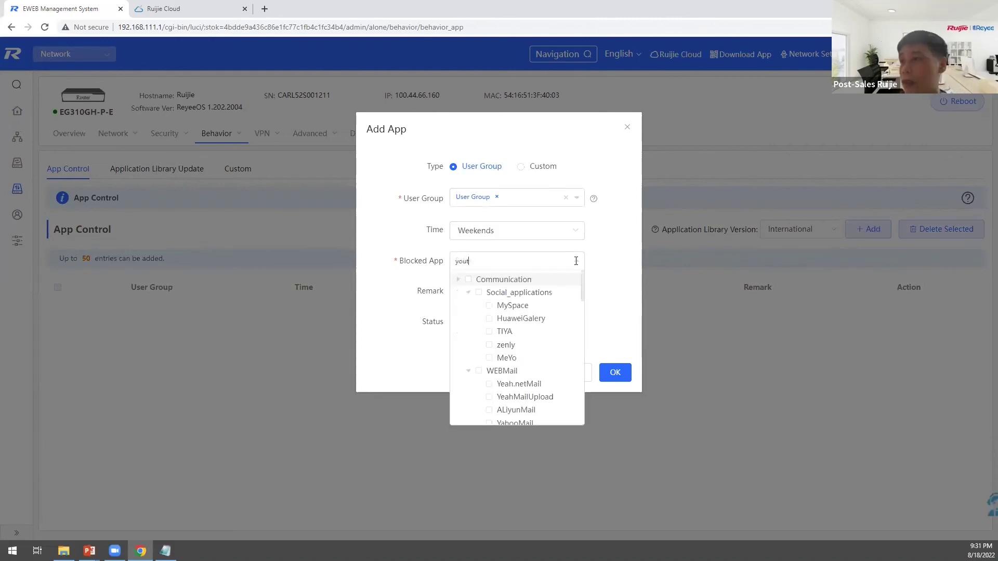
click(489, 305)
click(489, 329)
key(BackSpace)
key(BackSpace)
key(BackSpace)
key(BackSpace)
text(face)
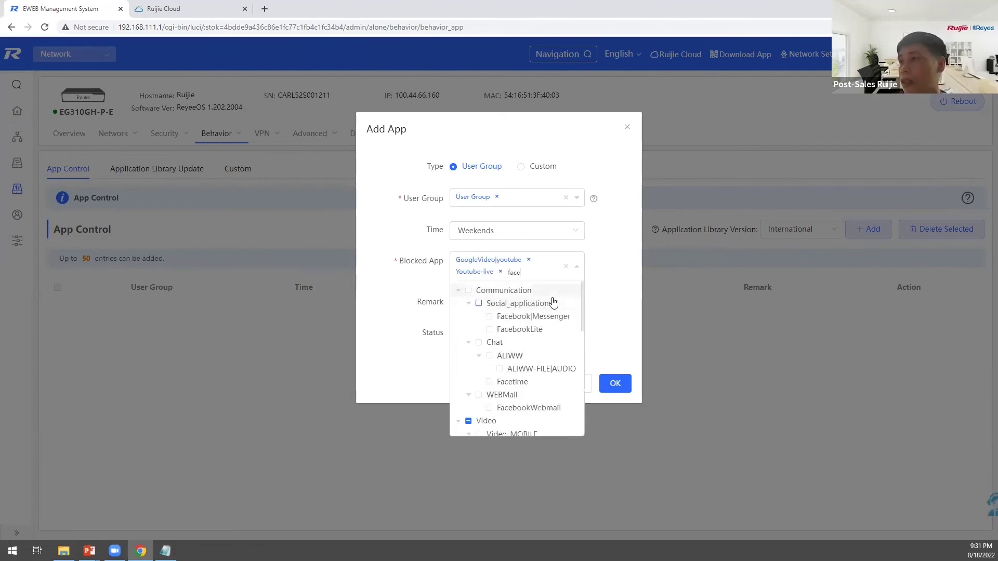
click(490, 318)
click(489, 341)
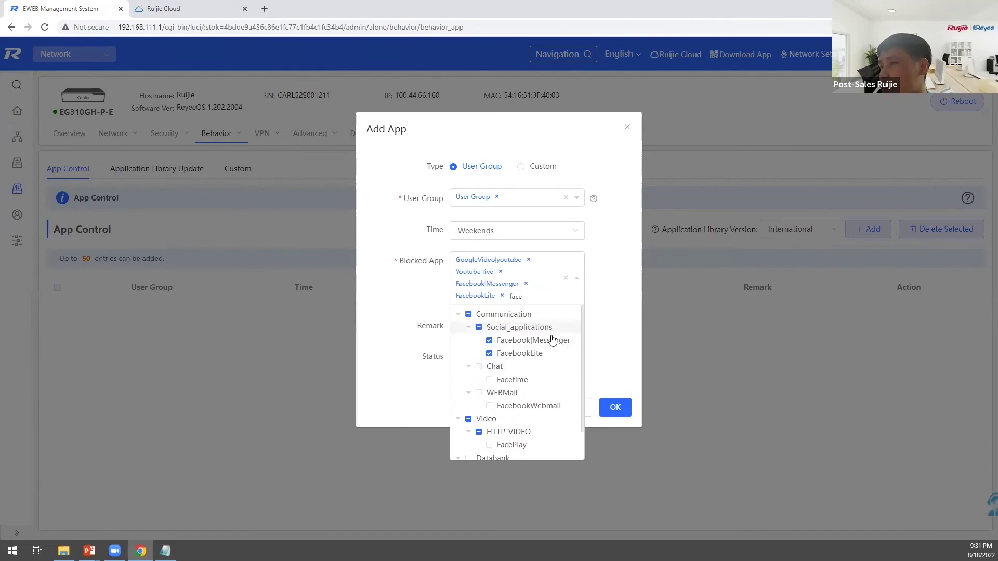
Search 'tik', add TikTok to the blocked apps, and close the app list.
scroll(552, 341, down, 1)
scroll(555, 345, up, 1)
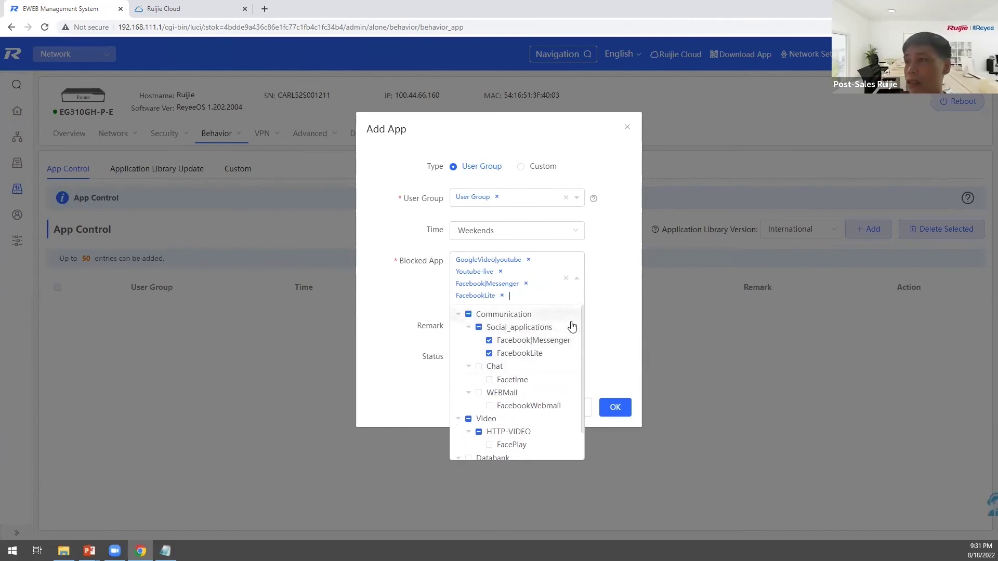
key(BackSpace)
key(BackSpace)
key(BackSpace)
key(BackSpace)
text(tik)
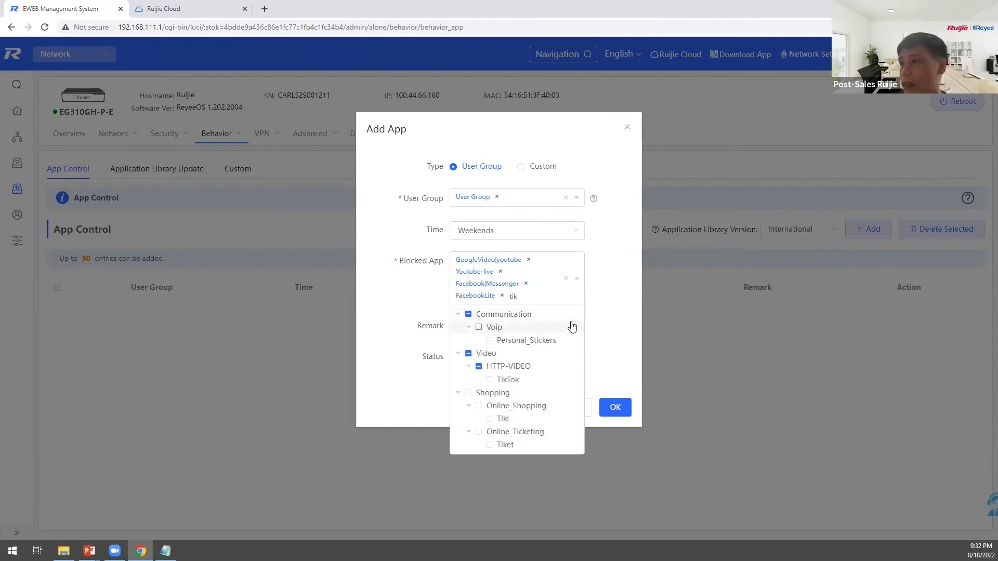
click(489, 380)
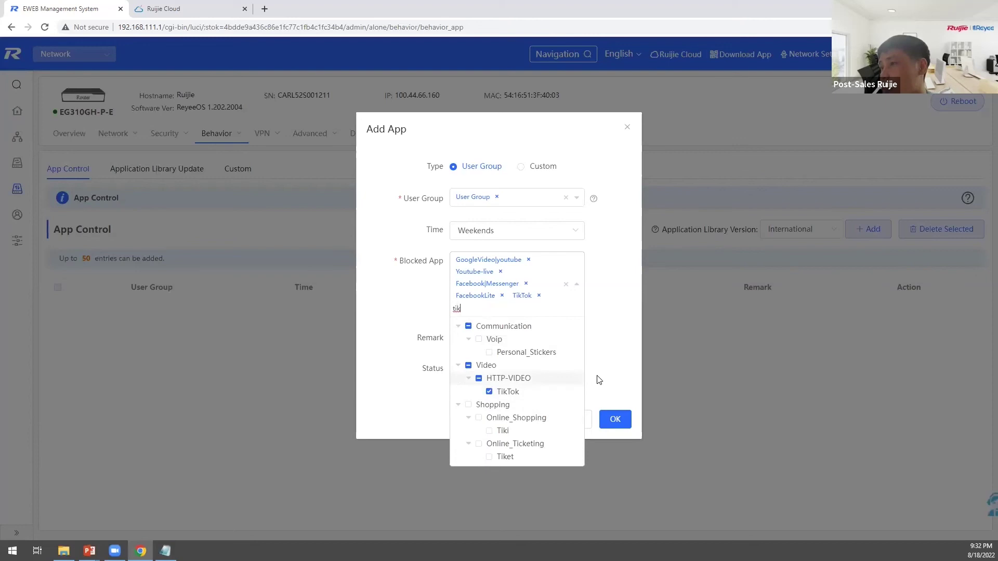
key(BackSpace)
key(BackSpace)
key(BackSpace)
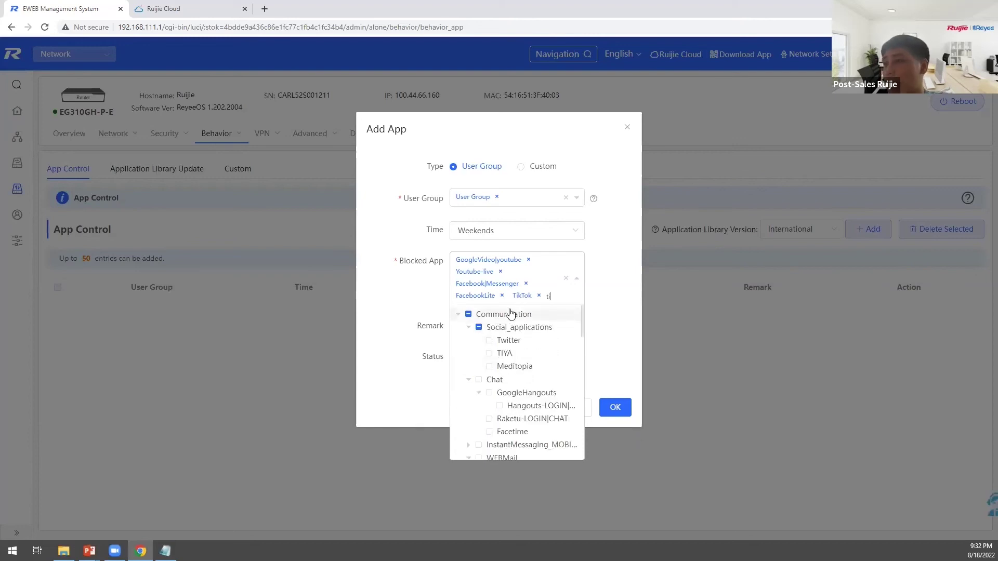
click(609, 329)
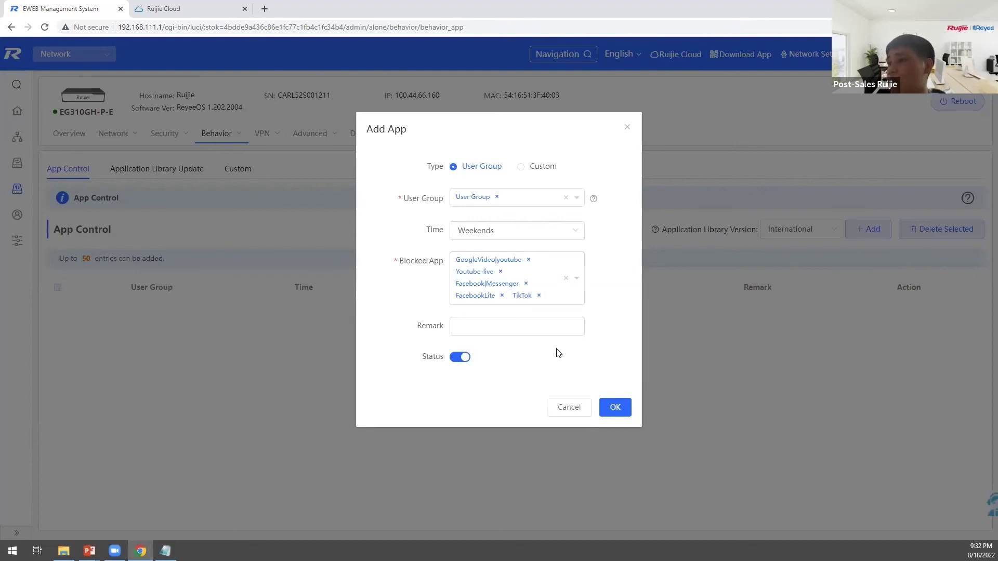
Set the rule's Time to Custom, marking 08:00–17:00 for Monday through Sunday.
click(503, 235)
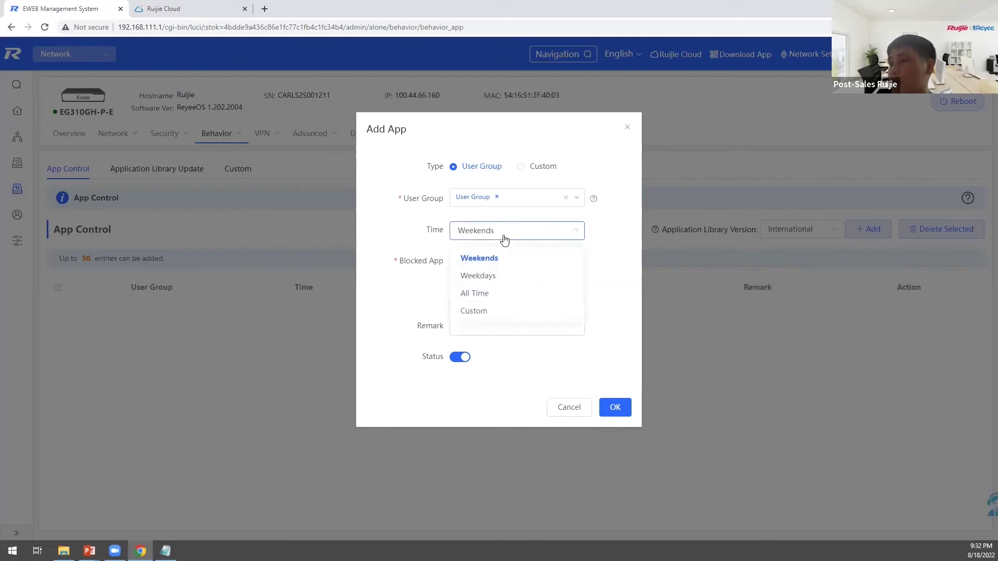
click(491, 277)
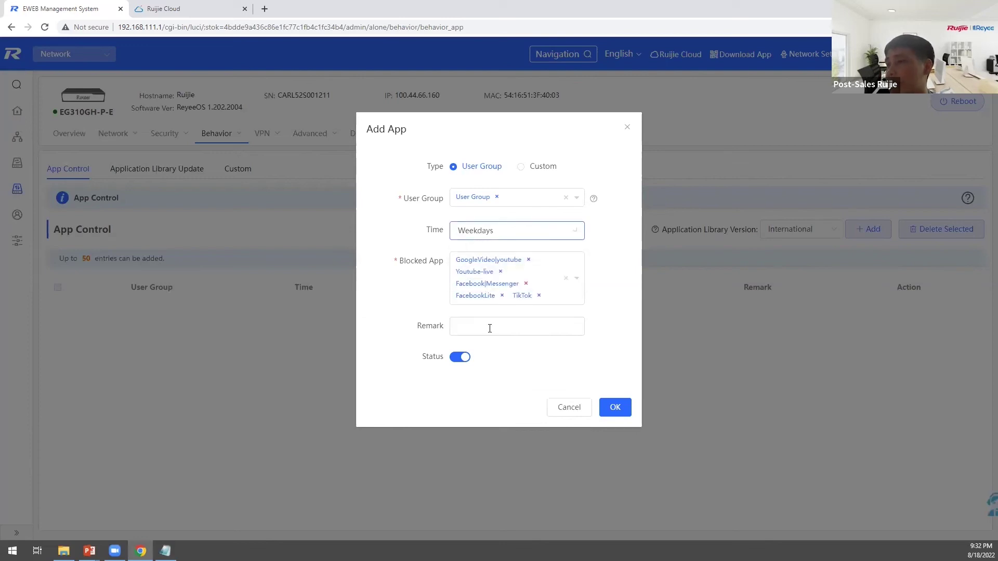
click(524, 232)
click(475, 314)
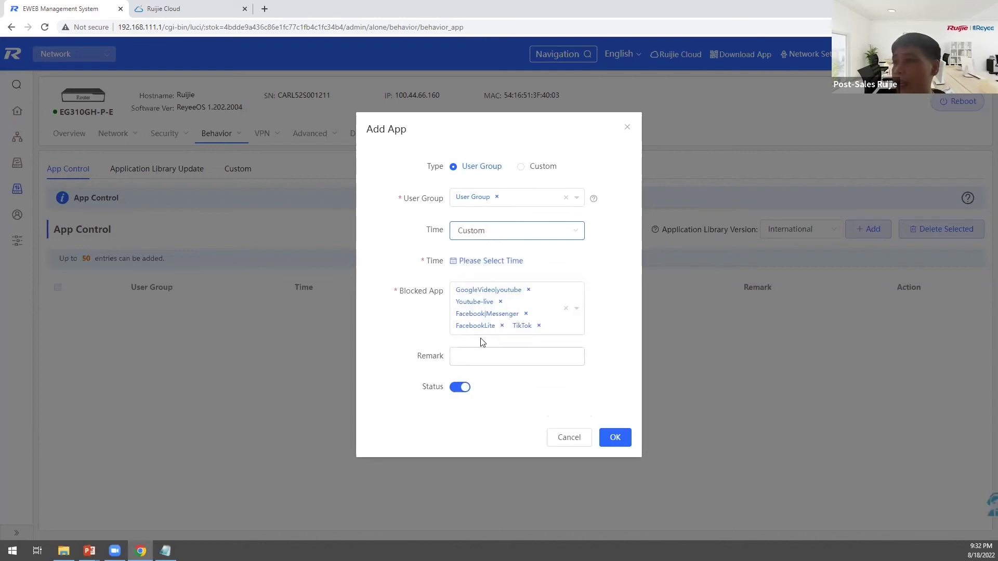
click(489, 261)
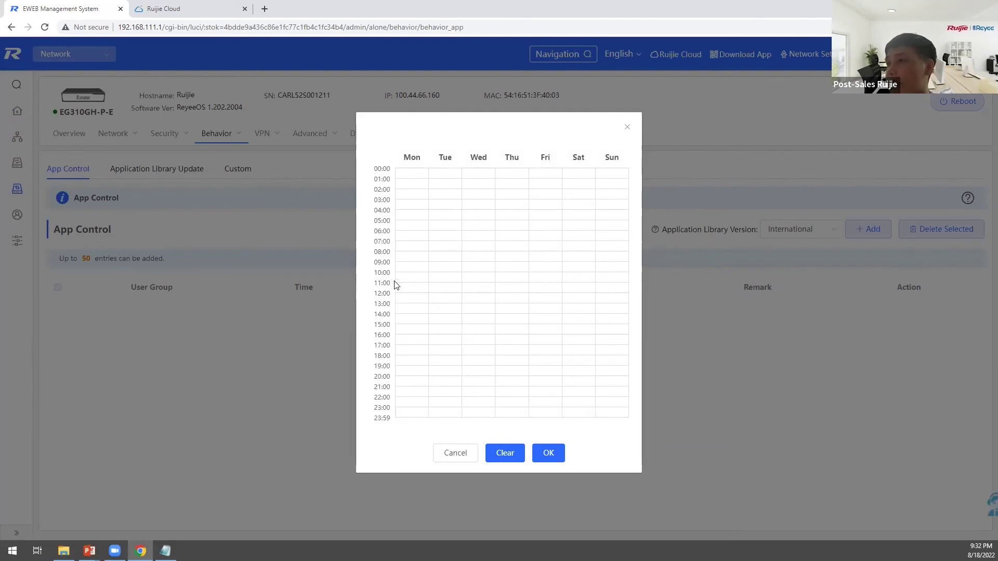
drag(439, 282, 603, 346)
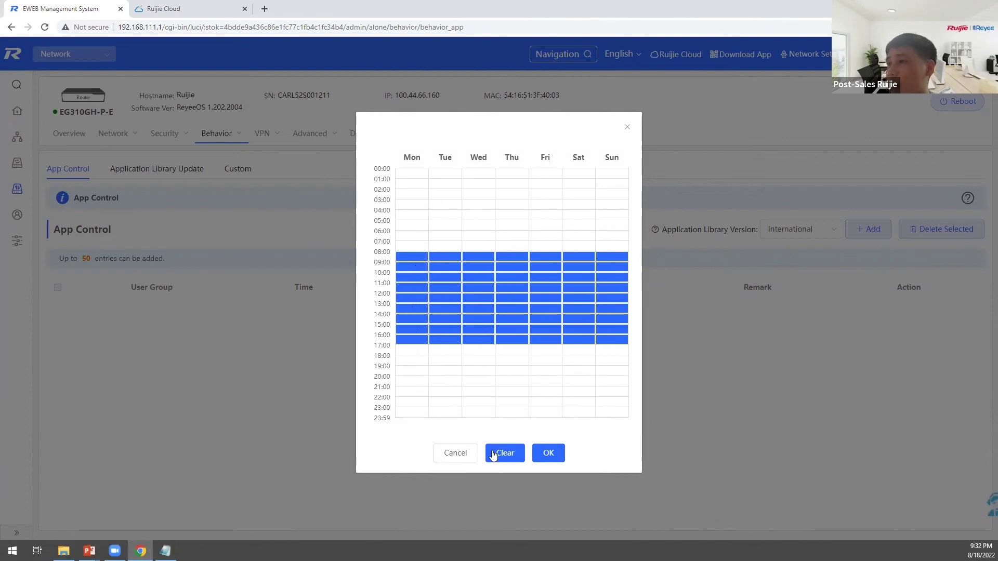
click(550, 453)
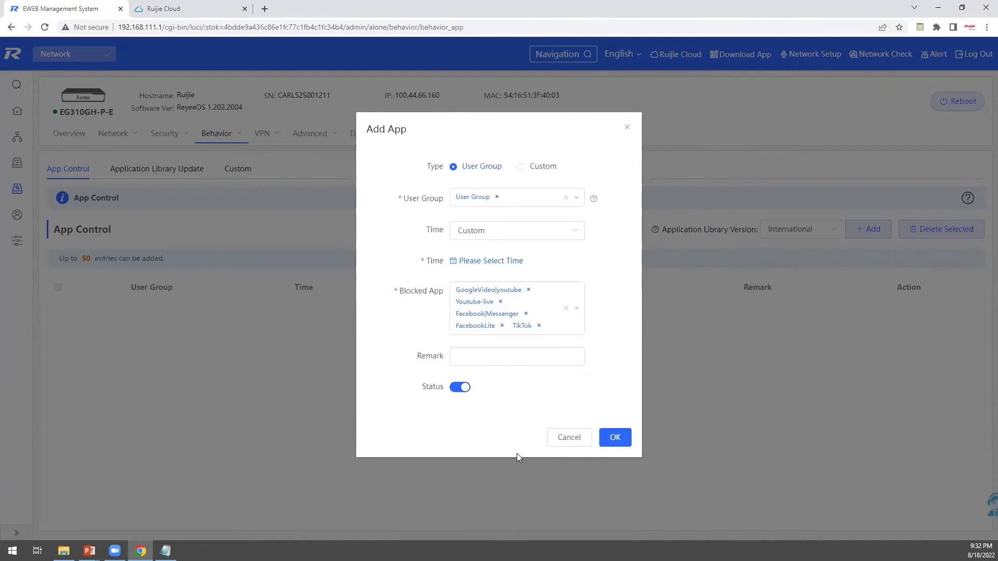
click(497, 360)
Save the rule with remark 'Block social media', then review its five blocked apps and schedule.
text(Block)
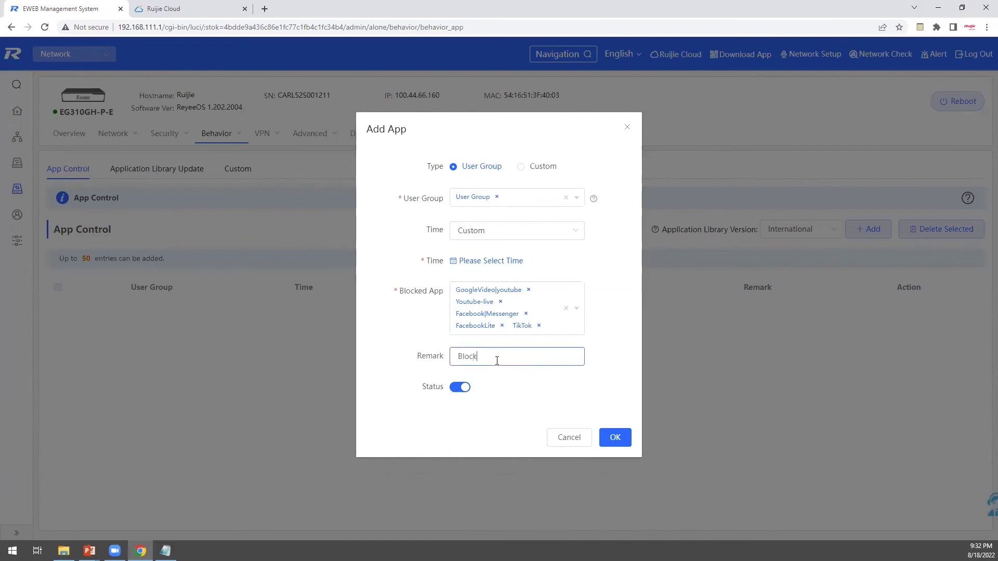
text( social media)
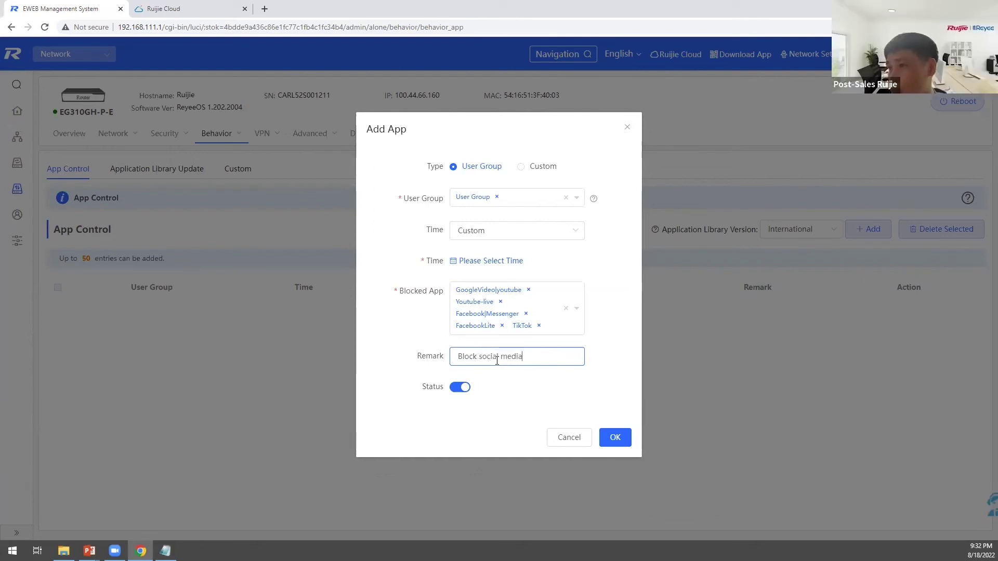
click(621, 440)
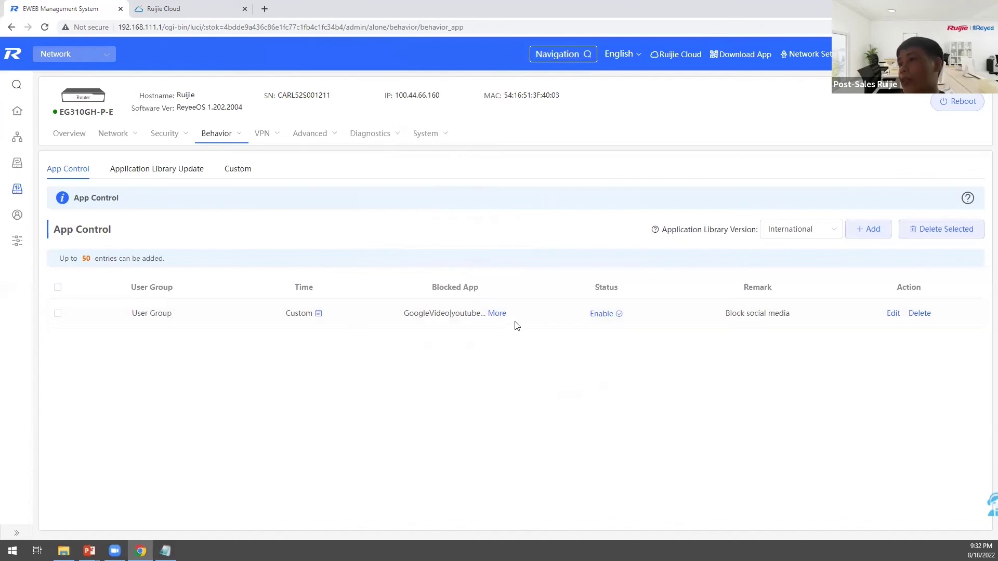
click(496, 315)
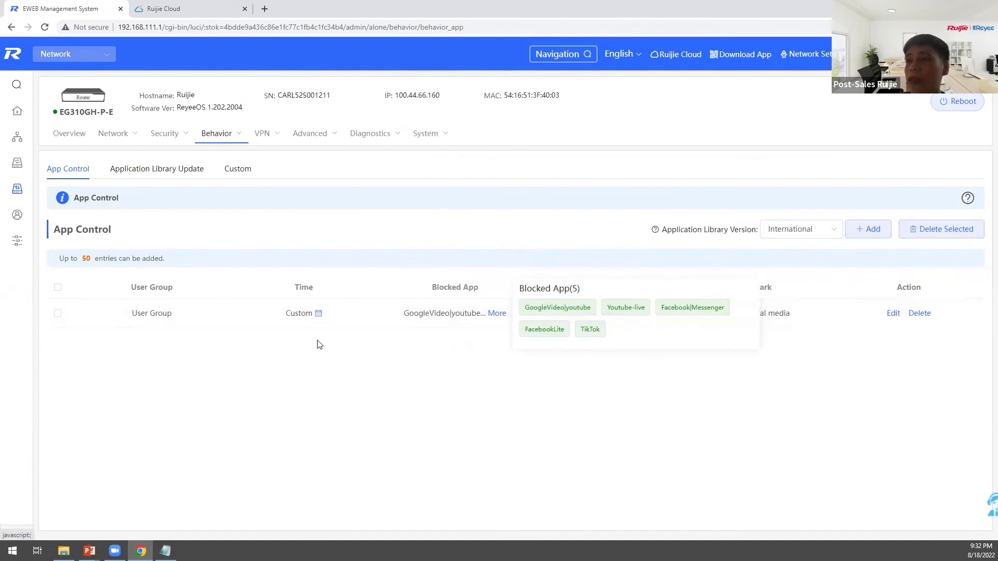
click(319, 314)
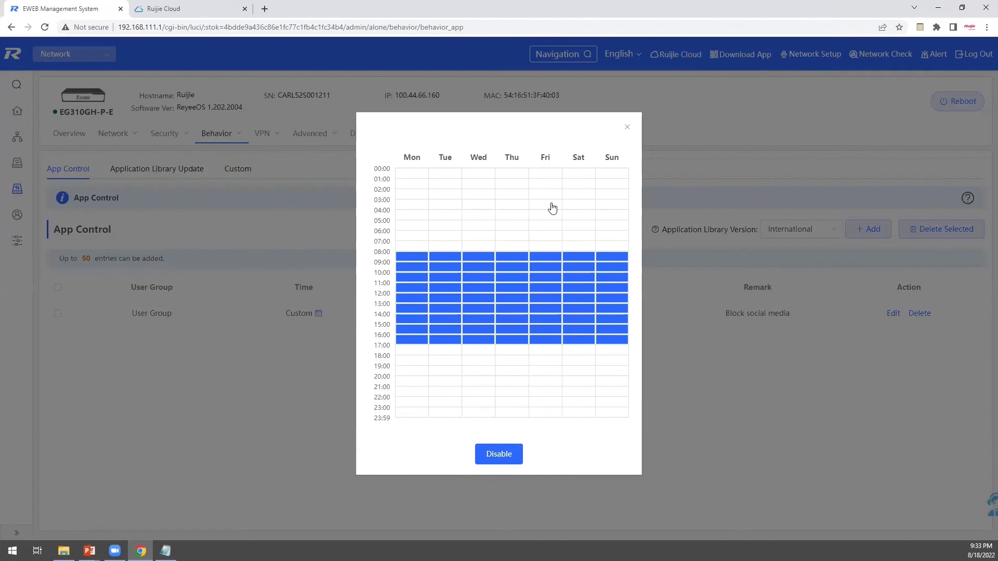
click(627, 128)
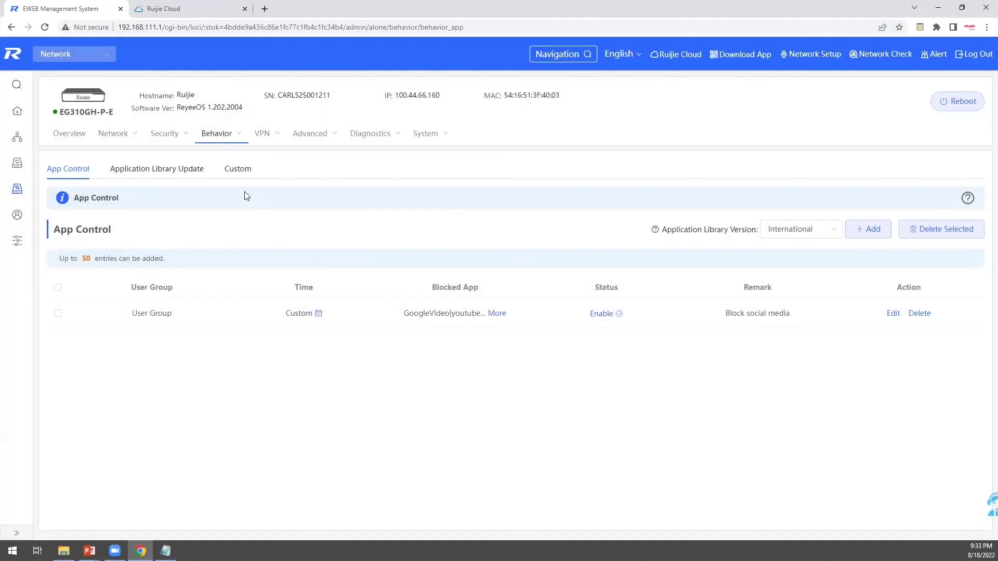
key(alt+Tab)
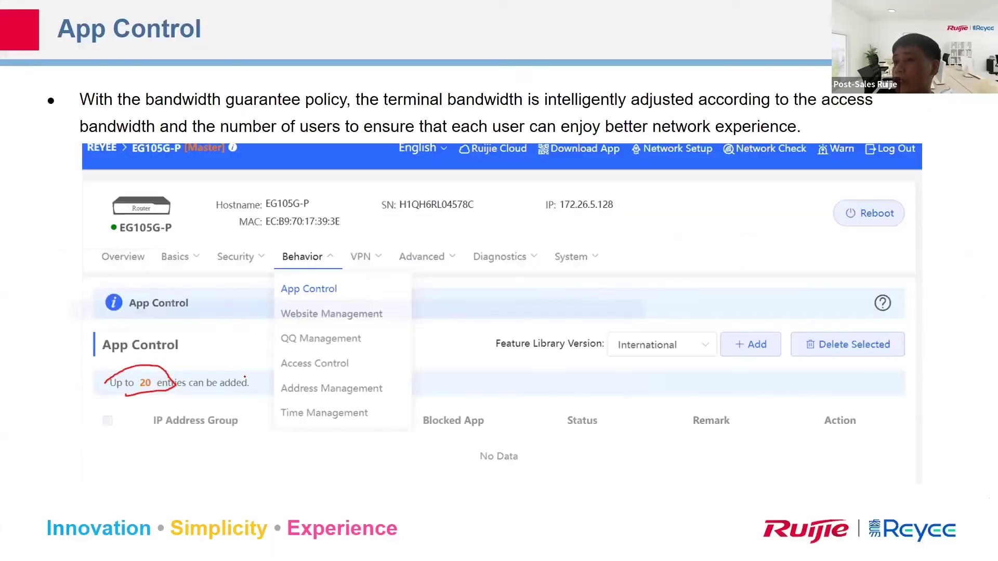
Advance the App Control slide to reveal the Add App example and the added rule.
key(Right)
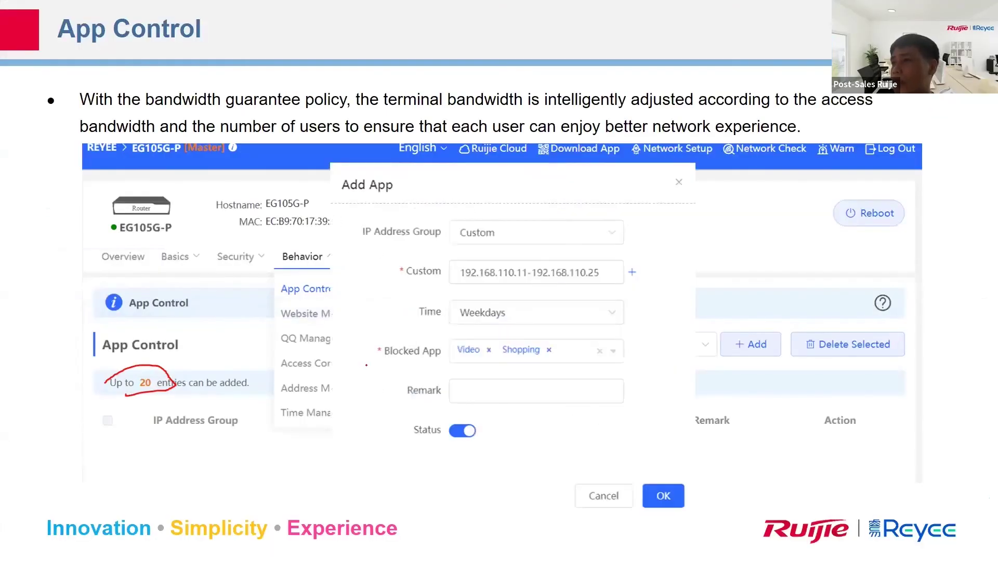
key(Right)
key(Right)
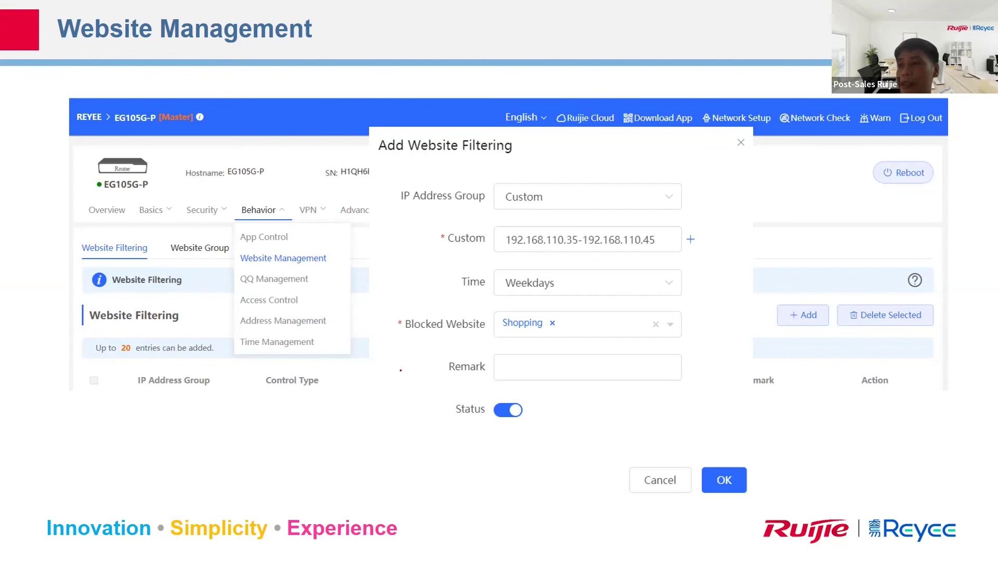
Reveal the Website Filtering entry, circle the Website Group tab, and advance to Contents.
key(Right)
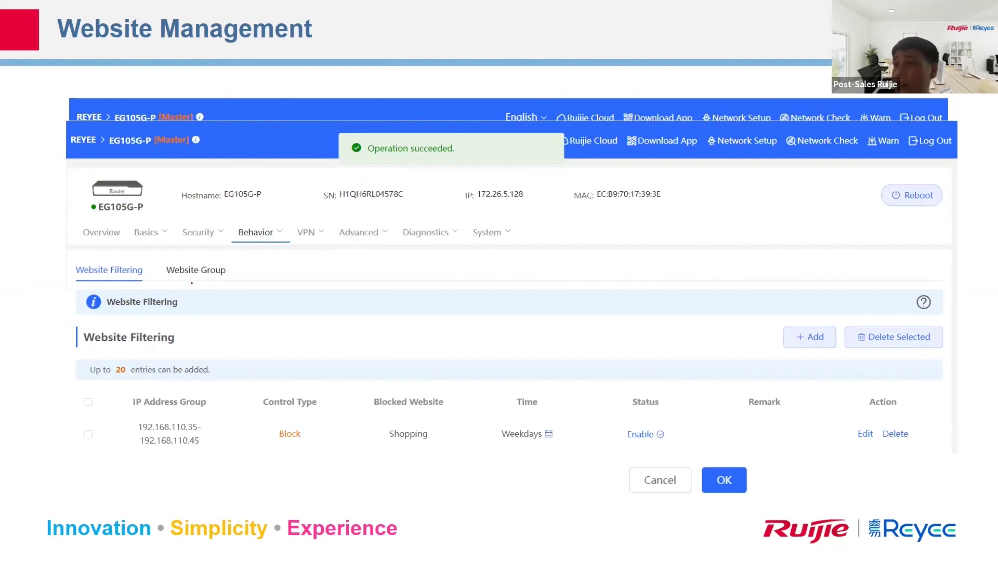
mouse_move(166, 284)
mouse_down()
mouse_move(204, 286)
mouse_move(245, 268)
mouse_move(166, 277)
mouse_move(172, 284)
mouse_up()
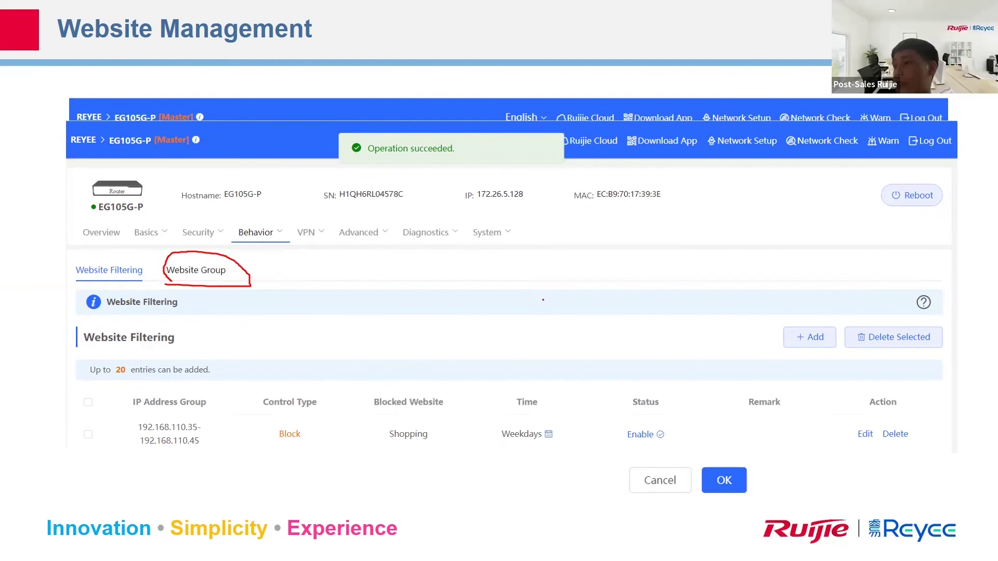
key(Right)
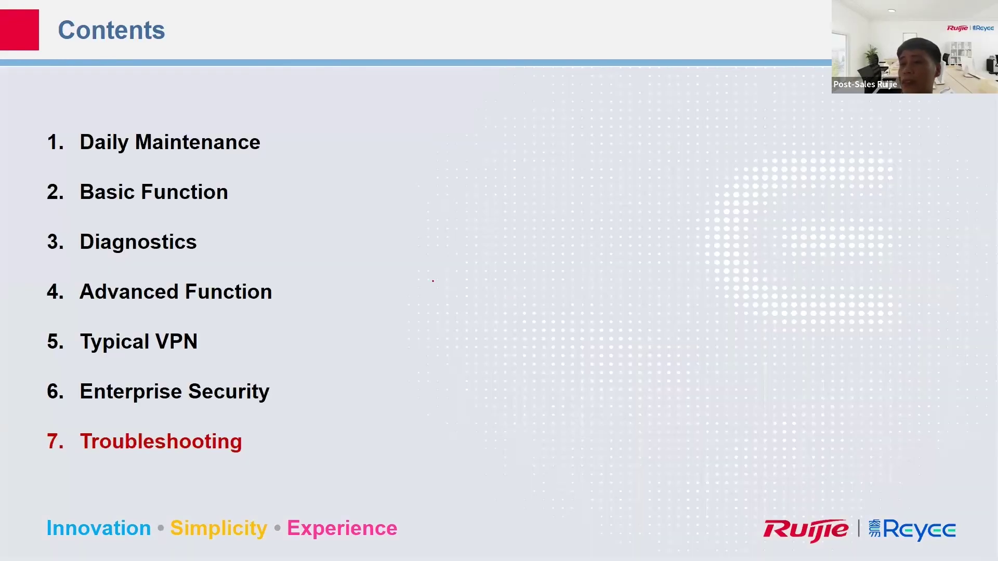